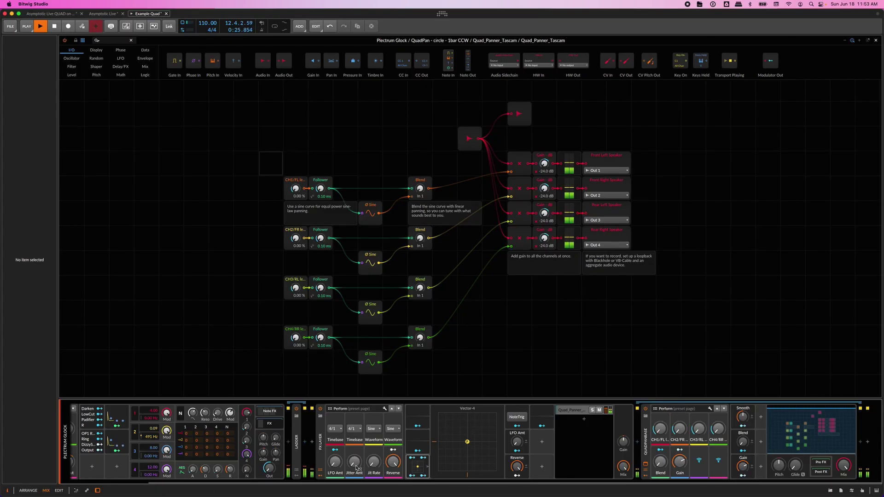
Step: Turn up the LFO amount, jitter amount and jitter rate on the FX Layer, and reset Reverse to 0 %
drag(332, 465, 331, 465)
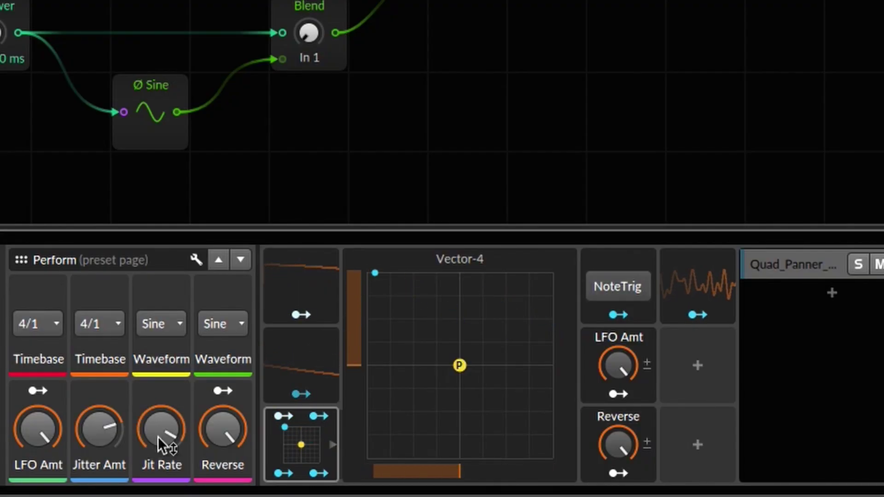
double_click(225, 428)
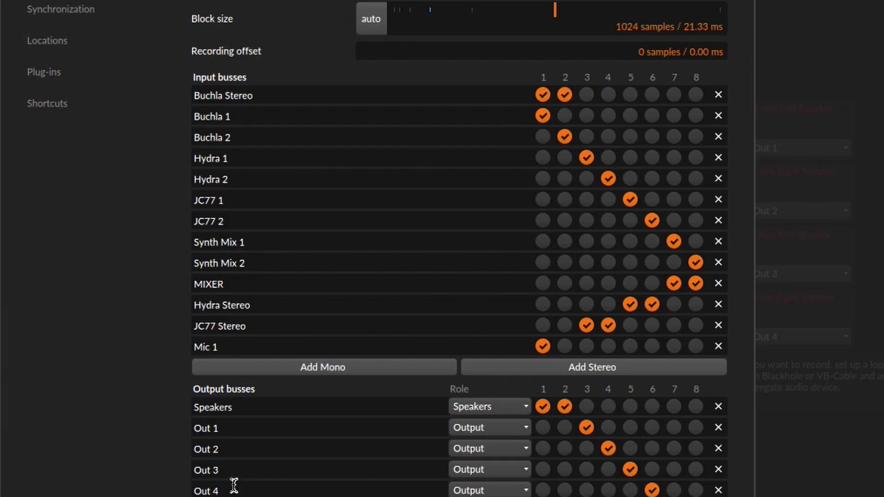
Step: Check the names and channel assignments of output busses Out 1 to Out 4 in the audio settings, and close them
double_click(234, 485)
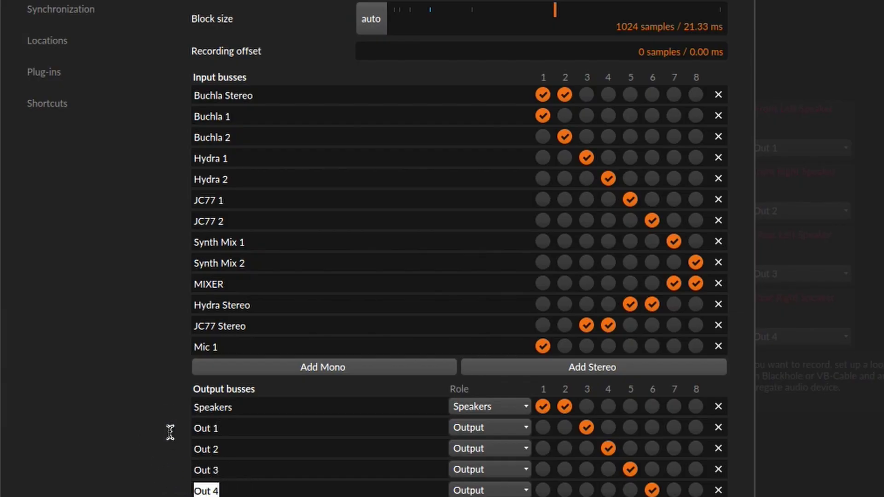
double_click(228, 426)
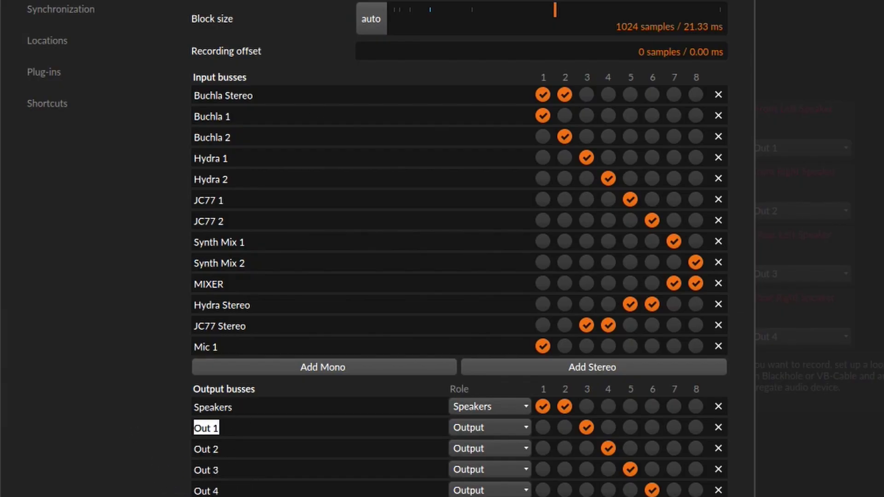
key(Return)
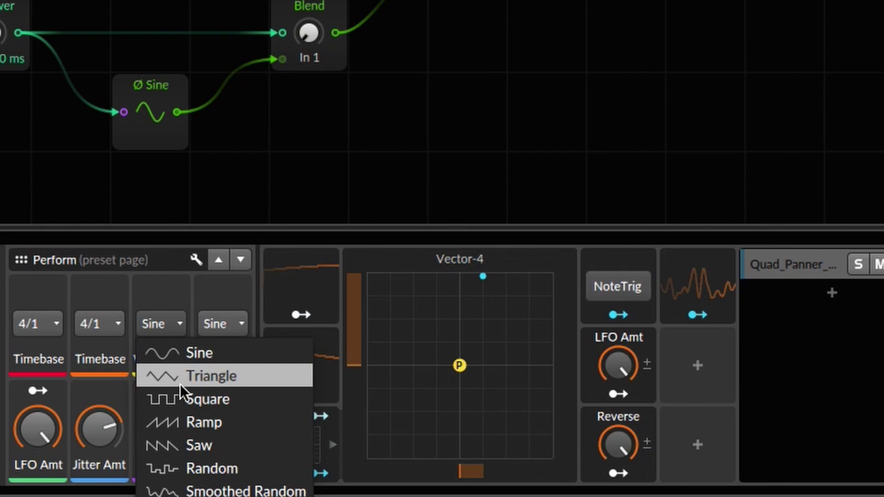
key(Escape)
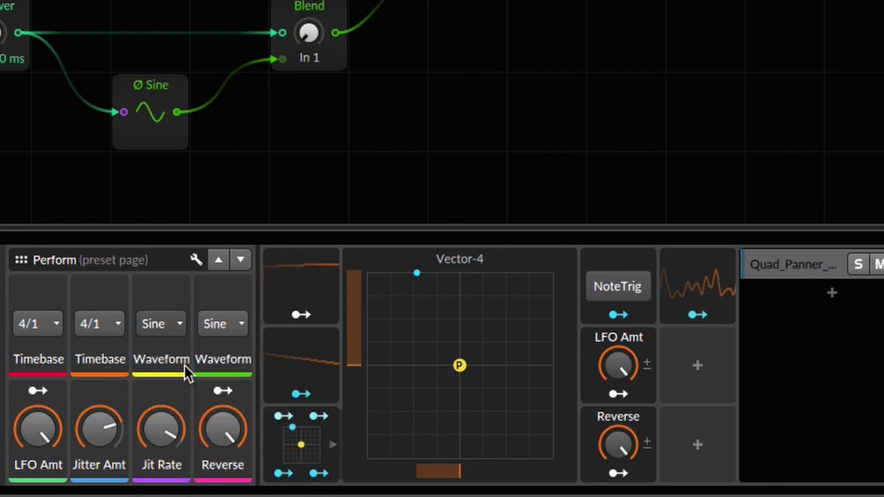
Step: Set both panner LFO waveforms to Square and both timebases to 1/2
click(220, 322)
click(245, 396)
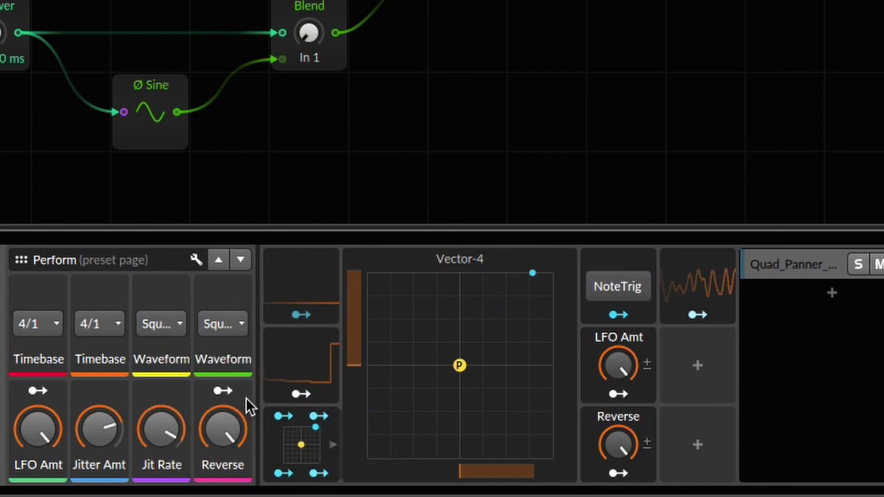
click(97, 324)
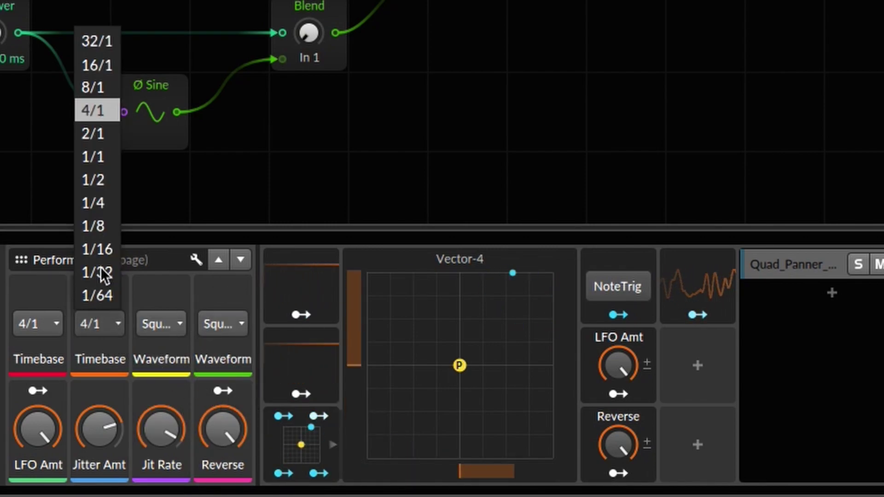
click(107, 179)
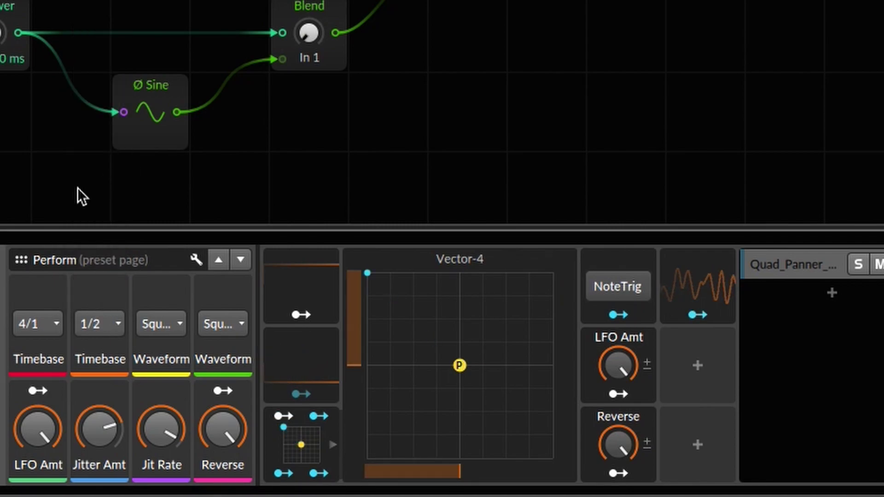
click(28, 322)
click(34, 183)
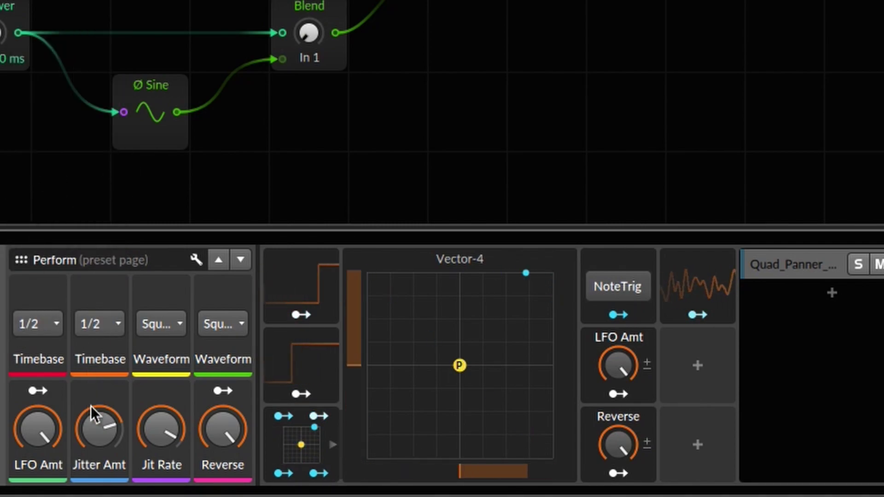
Step: Turn Jitter Amt and Jit Rate down to zero, and sweep Reverse down and back up
drag(168, 446, 98, 488)
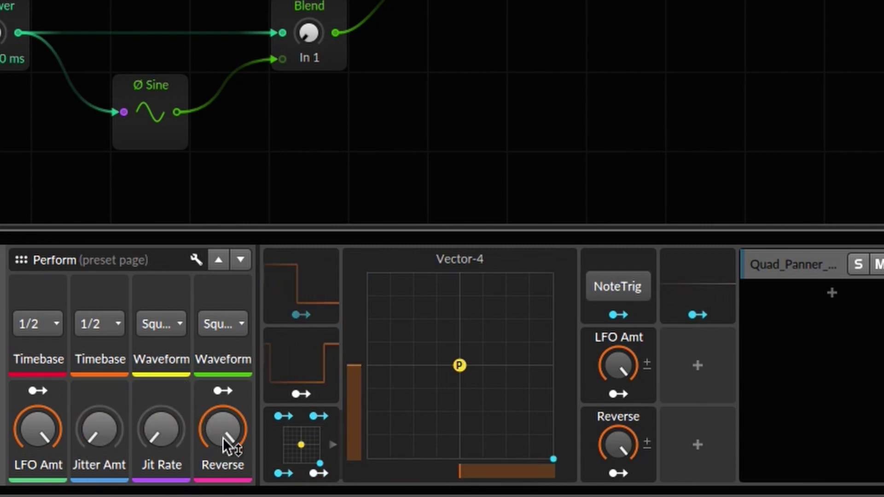
mouse_move(226, 445)
mouse_down()
mouse_move(224, 430)
mouse_move(223, 491)
mouse_move(223, 414)
mouse_move(223, 452)
mouse_up()
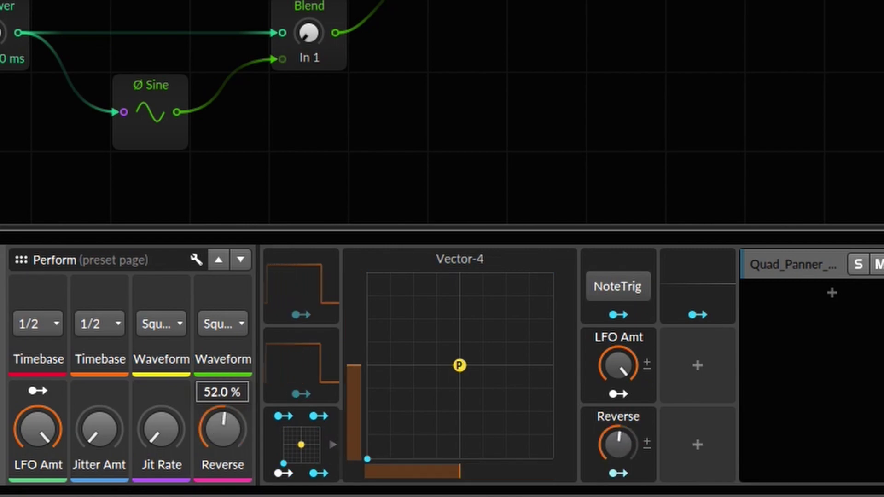
drag(223, 451, 222, 422)
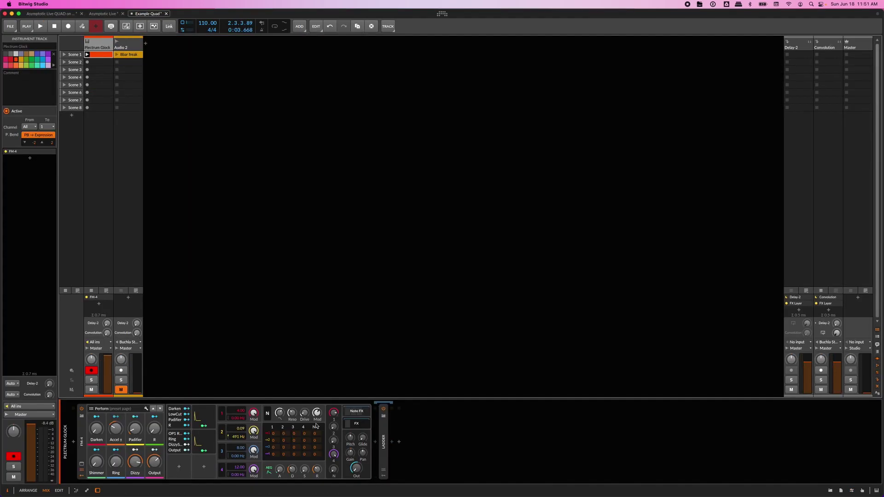
Step: Insert the preset "QuadPan - circle - 1bar CCW" at the end of the Plectrum Glock device chain
click(400, 442)
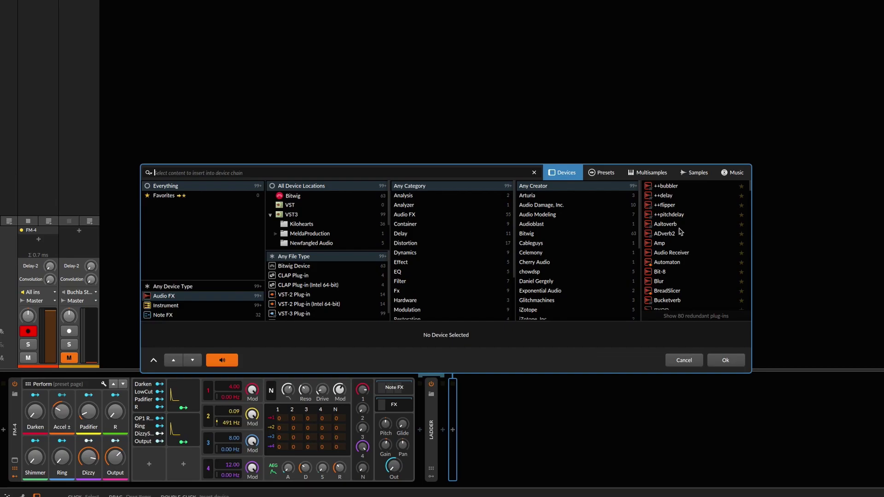
text(quad)
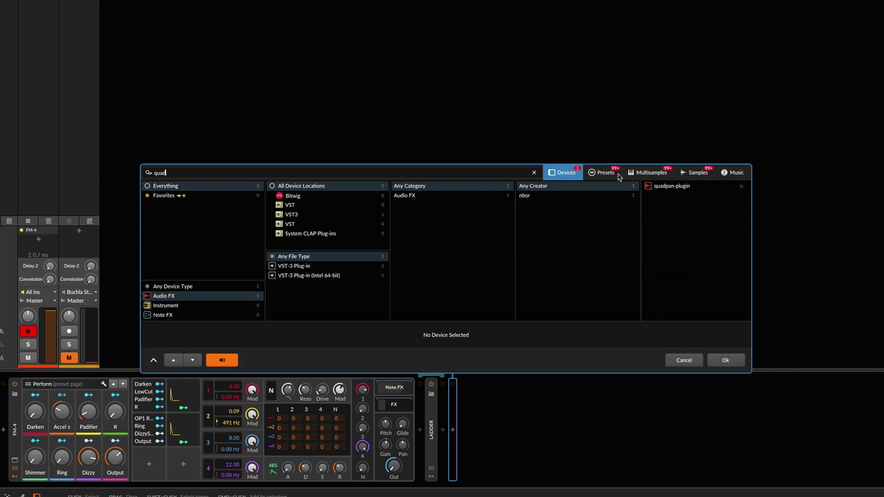
click(598, 175)
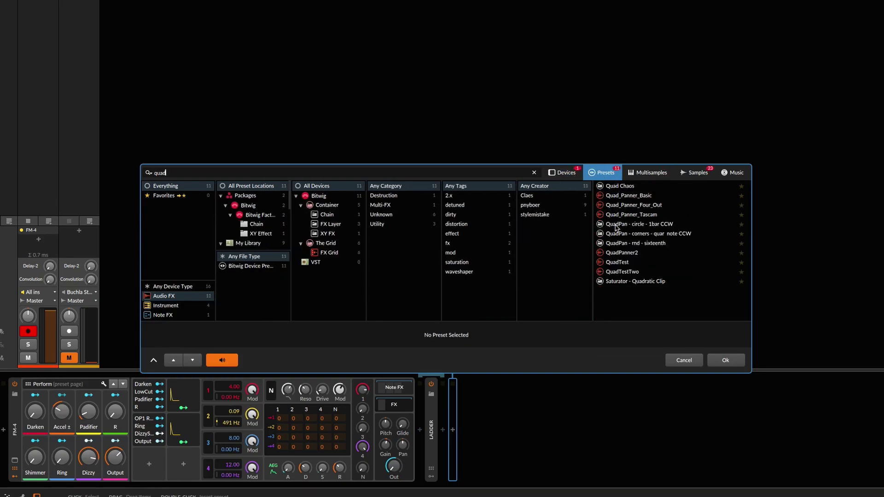
click(616, 224)
double_click(616, 225)
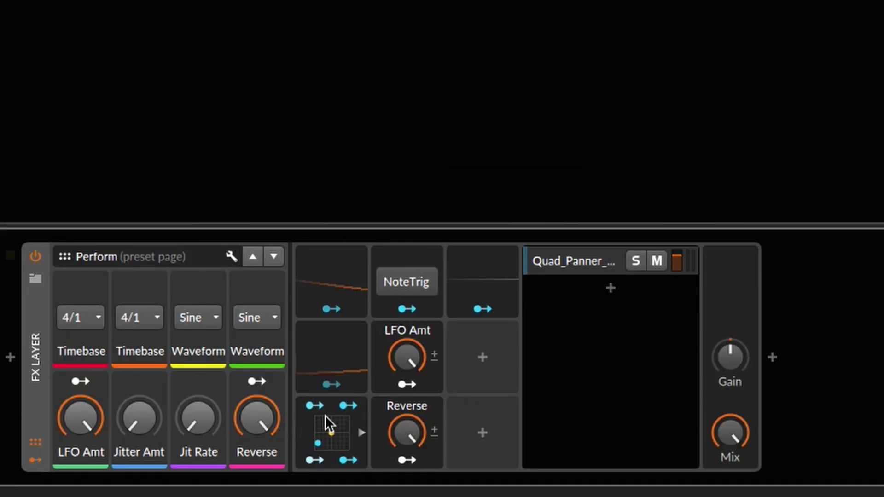
Step: Show the Vector-4 modulator of the FX Layer, and open the grid patch of Quad_Panner_Tascam for editing
click(596, 459)
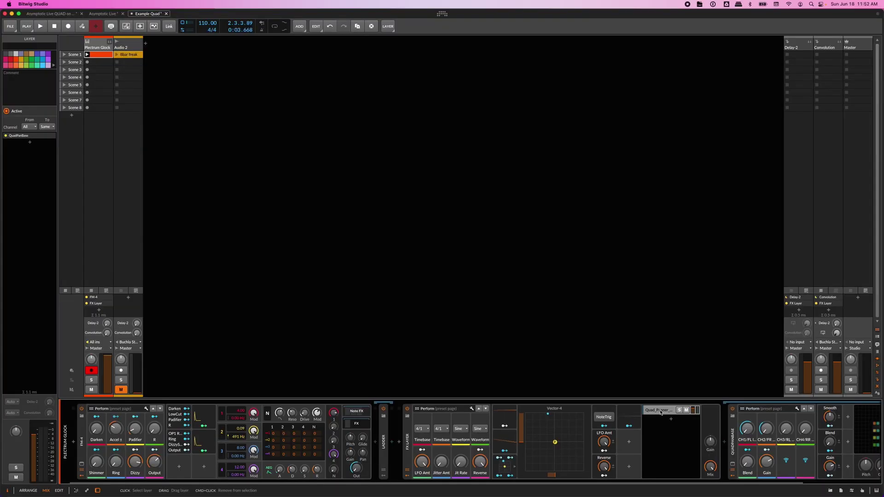
scroll(660, 413, right, 4)
double_click(800, 430)
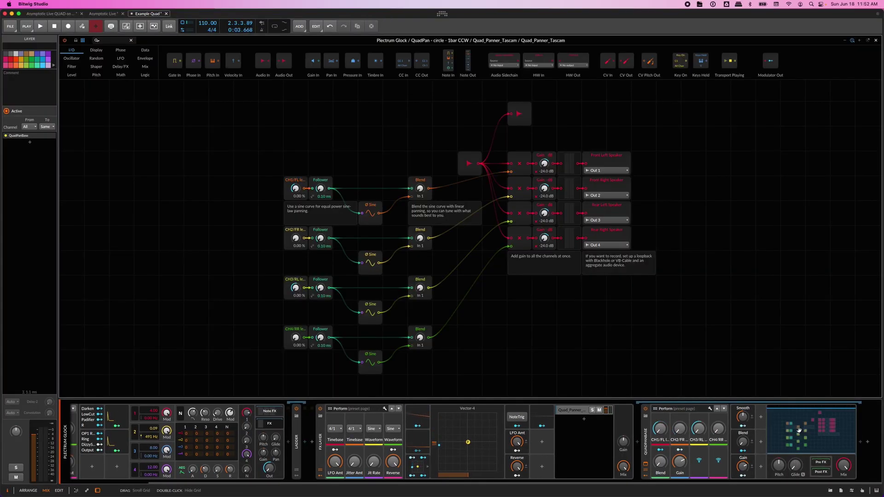
Step: Move the audio input module up one grid cell, and select the four multiply modules ahead of the gains
drag(473, 158, 517, 111)
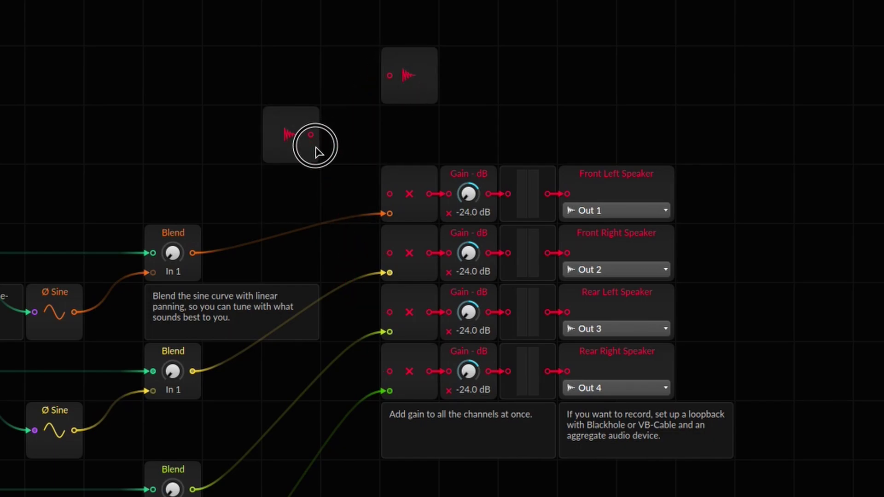
click(316, 151)
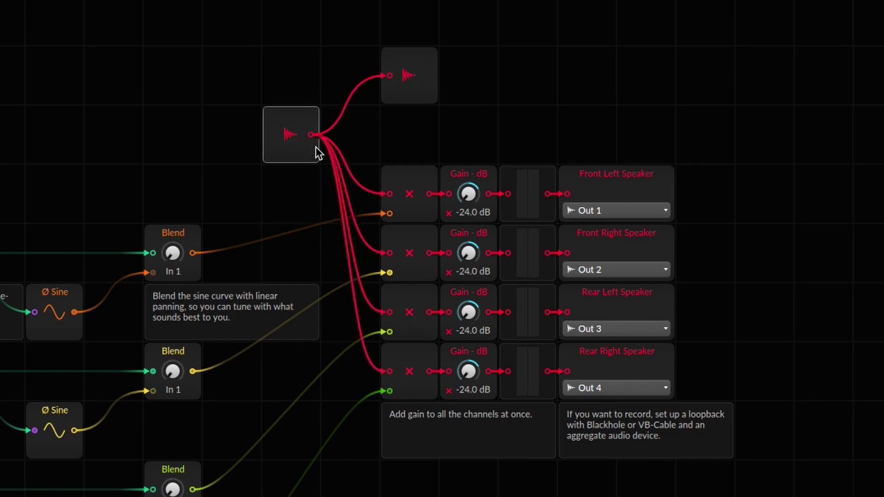
drag(432, 154, 405, 377)
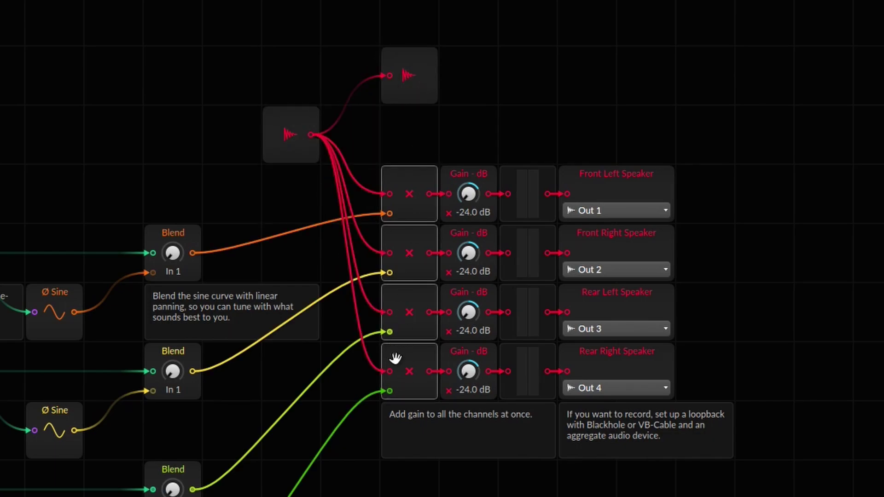
Step: Examine the channel level controls and the sine modules that shape the four channels' panning curves
click(94, 111)
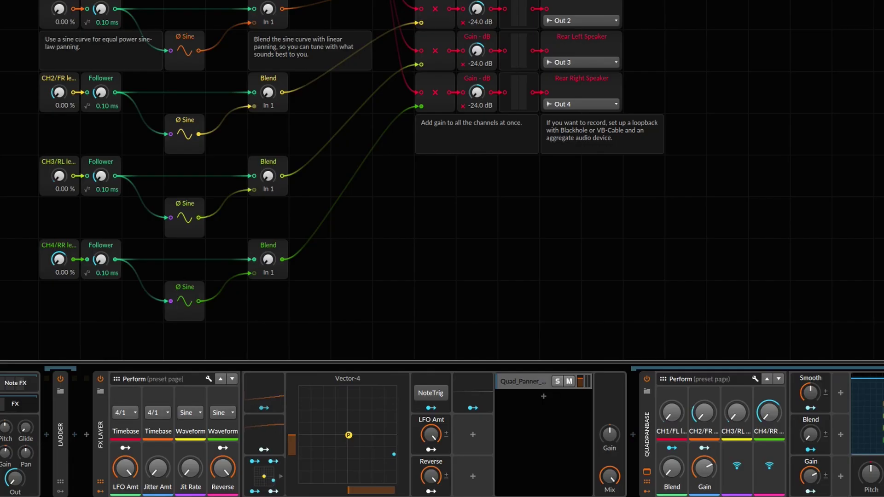
click(56, 2)
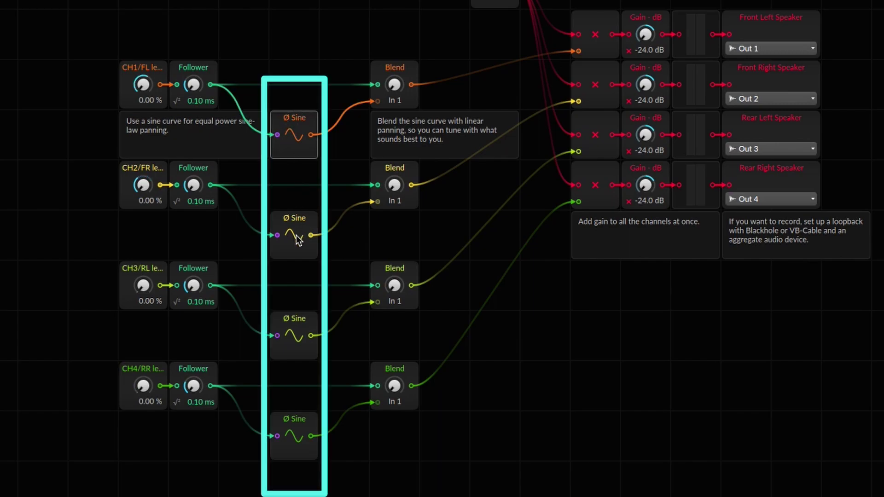
click(298, 238)
click(295, 326)
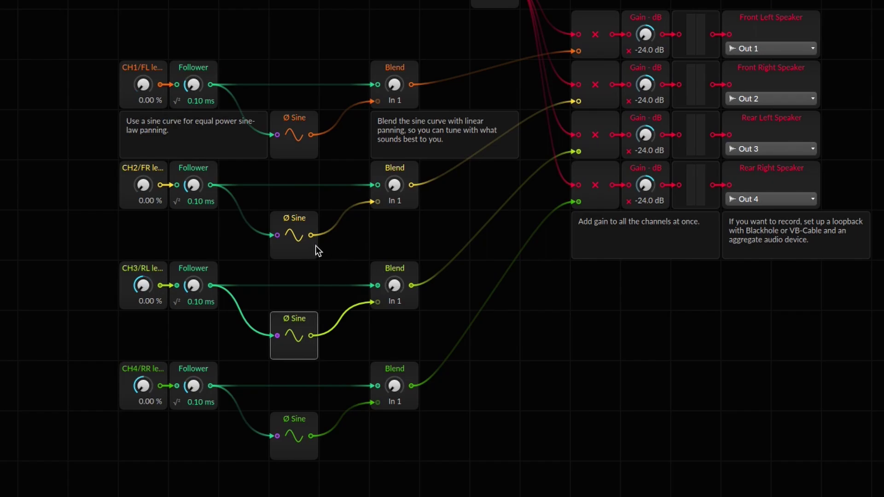
click(114, 40)
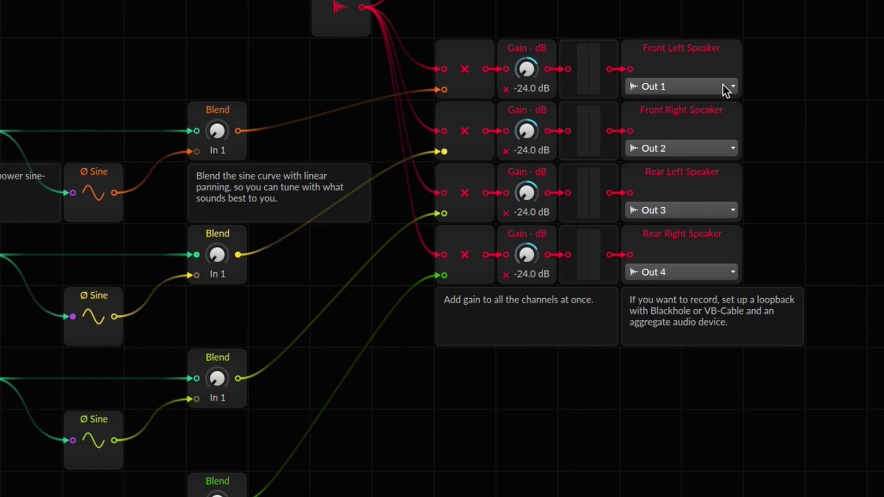
Step: Check the output choices of the Front Left Speaker module and the matching output busses in the audio settings
click(726, 87)
click(799, 82)
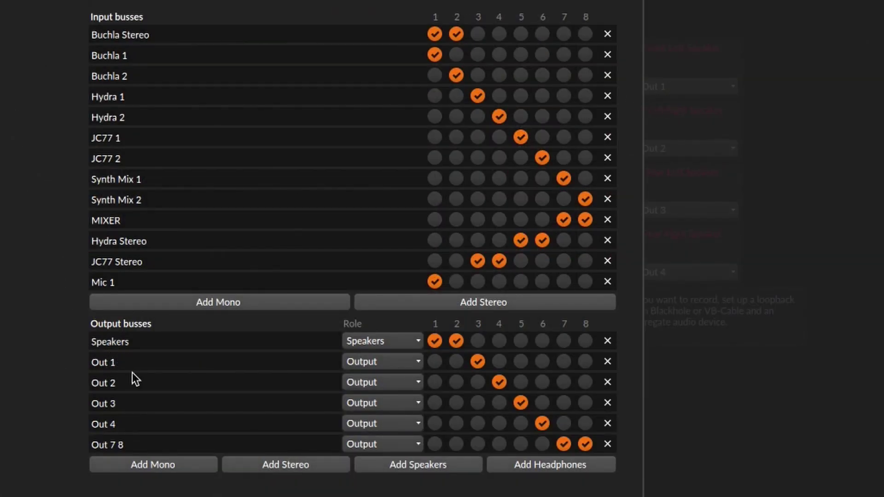
drag(134, 364, 40, 359)
click(40, 358)
Step: View the available audio devices and the Out 1 to Out 4 busses, and close the settings
click(314, 1)
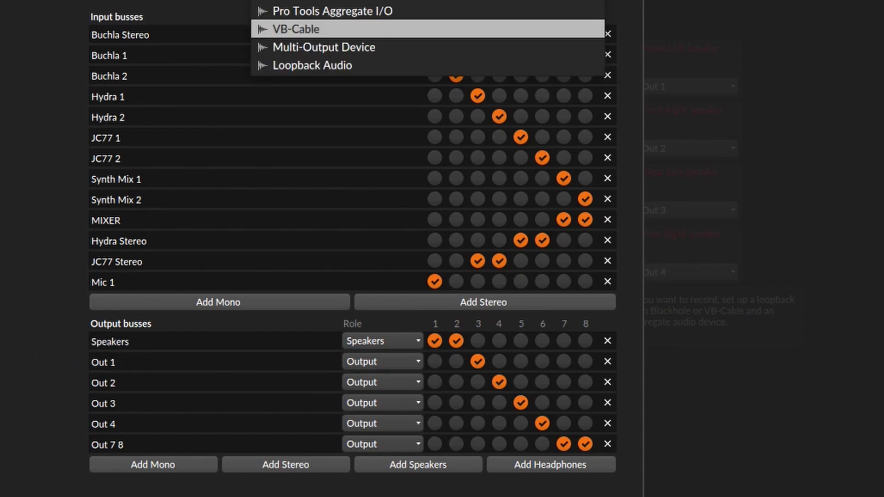
click(31, 239)
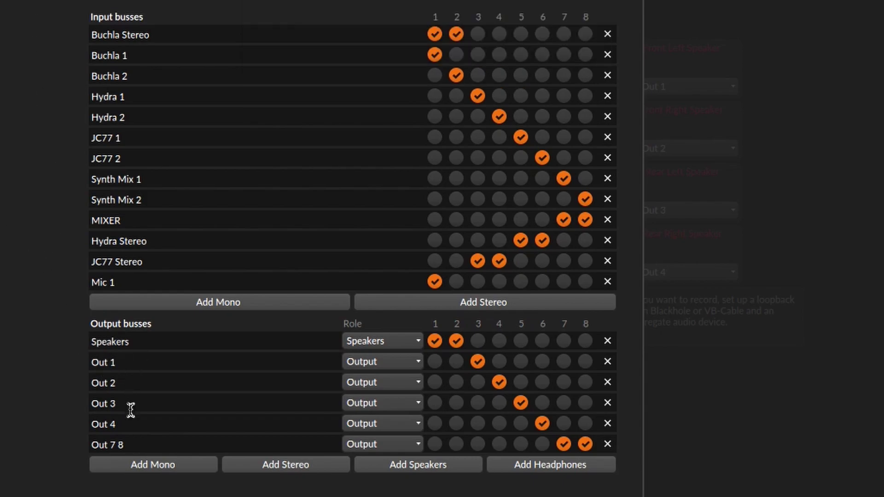
click(130, 423)
click(101, 362)
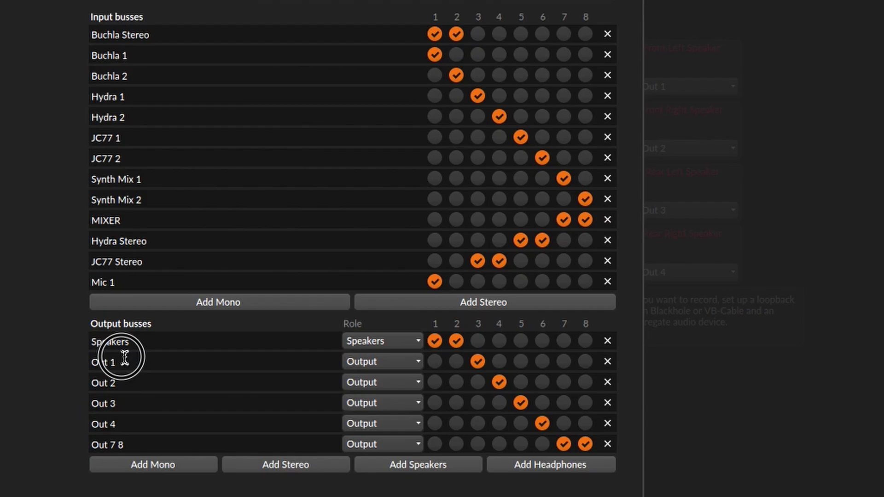
key(Escape)
key(Escape)
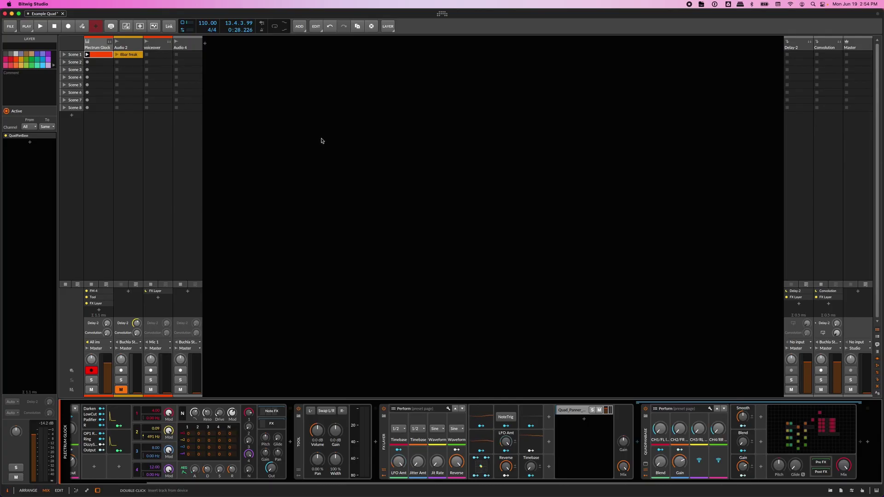
Step: Show the Speakers output bus in the audio settings, and pull down the Master track's volume
click(322, 141)
key(super+comma)
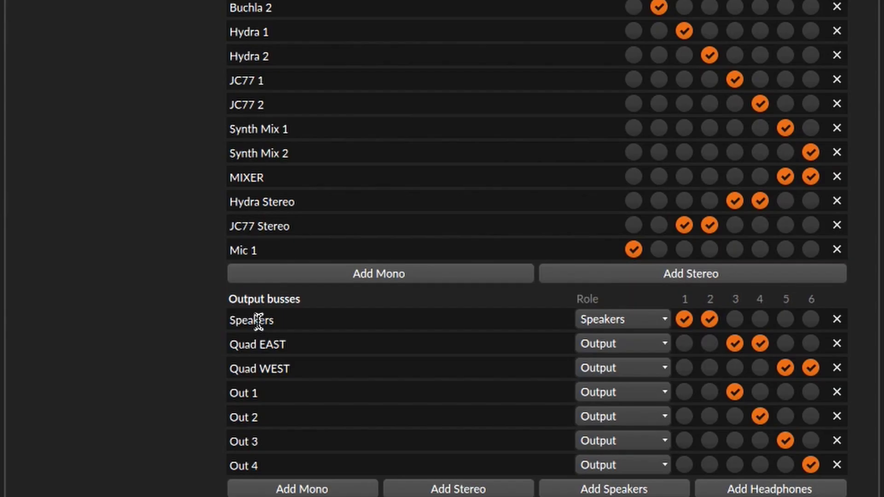
double_click(259, 321)
click(580, 33)
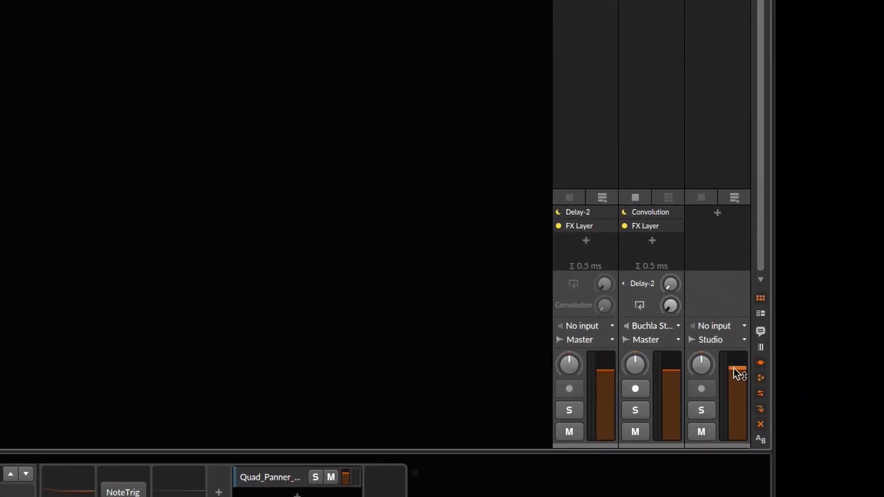
drag(737, 367, 737, 438)
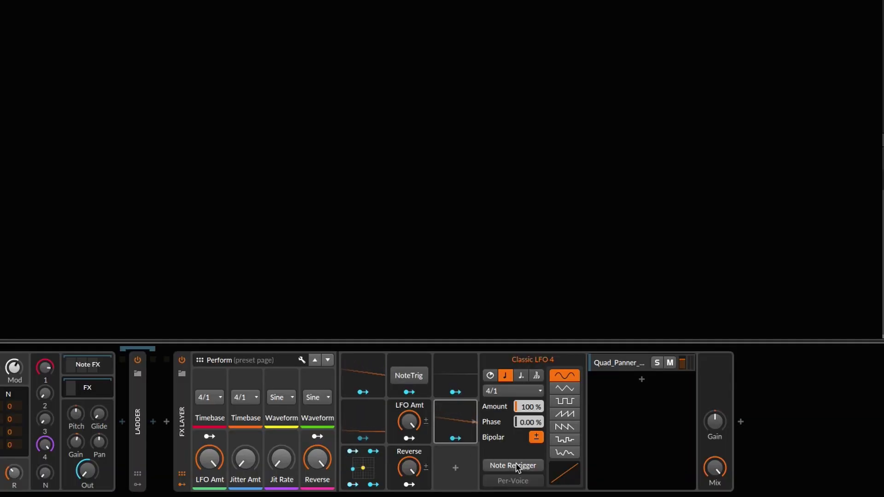
Step: Make Classic LFO 4 unipolar and map it to the LFO Amt knob with an amount of -1.00
click(536, 437)
click(456, 437)
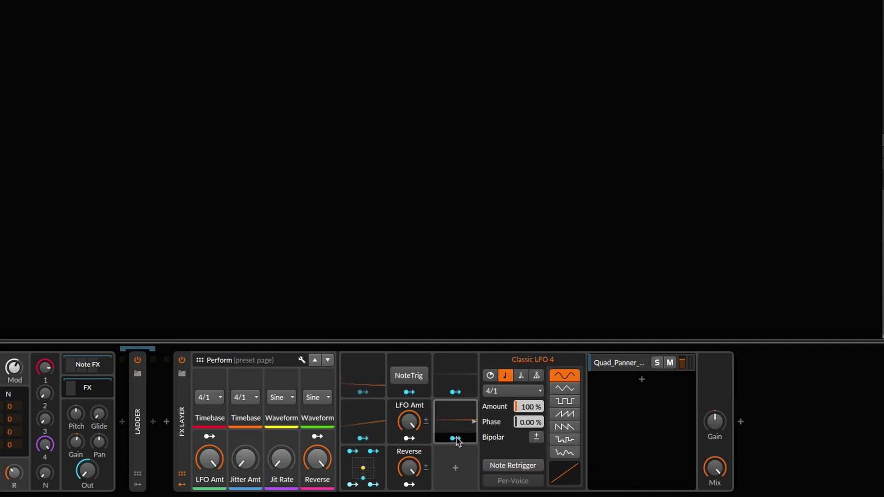
drag(211, 458, 211, 495)
click(457, 438)
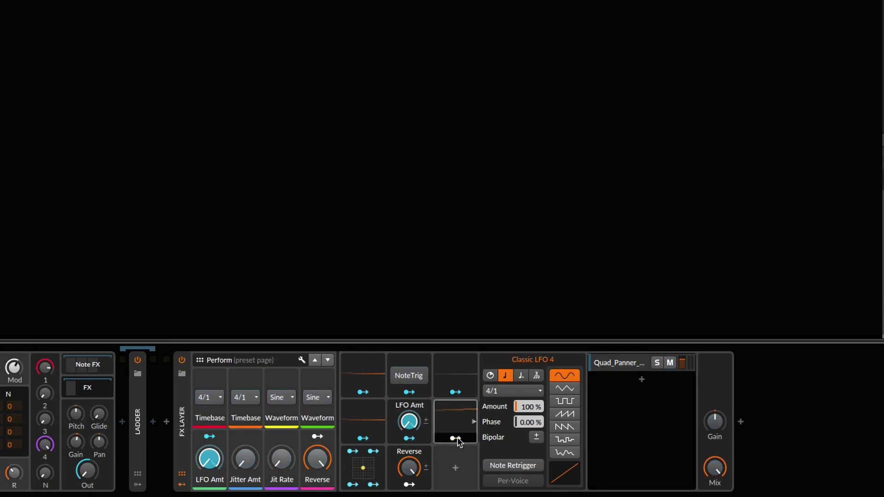
Step: Expand the Vector-4 modulator, start playback, and set both LFO Timebases to 1/2
click(361, 466)
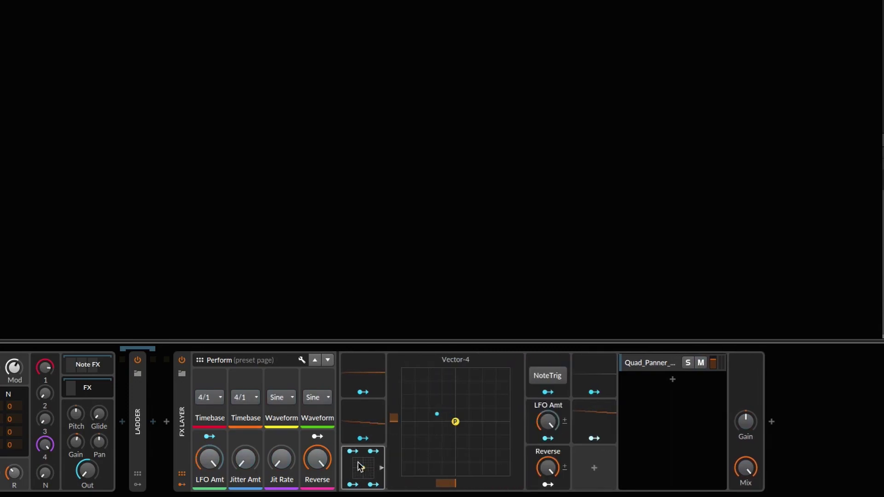
key(space)
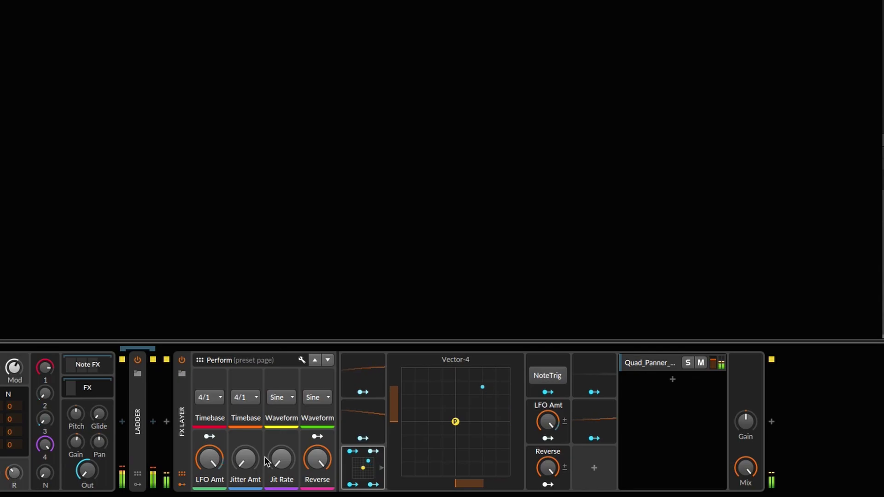
click(218, 398)
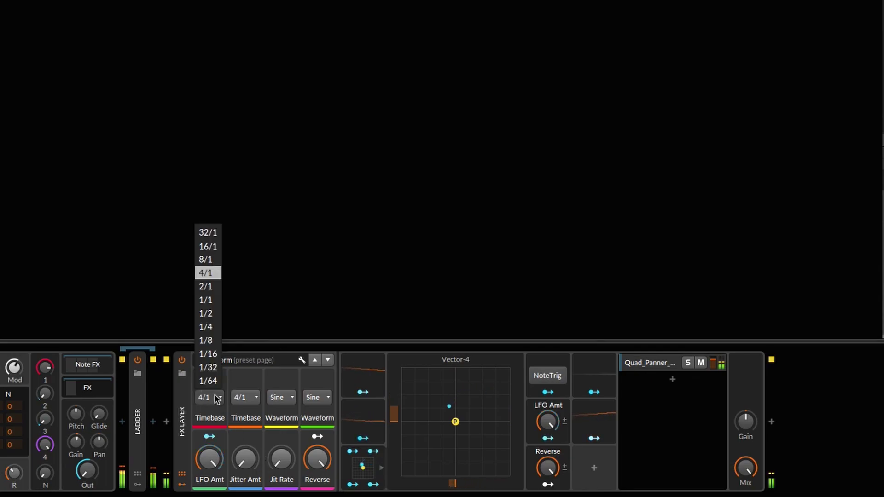
click(208, 319)
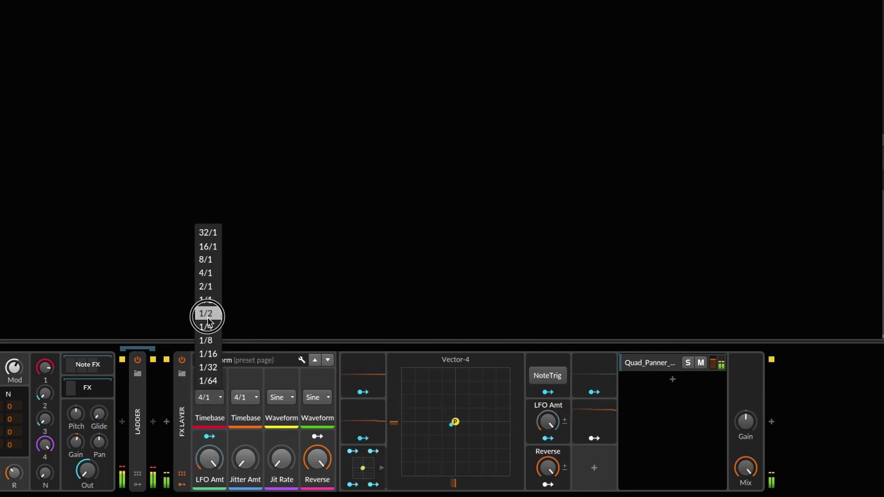
click(243, 397)
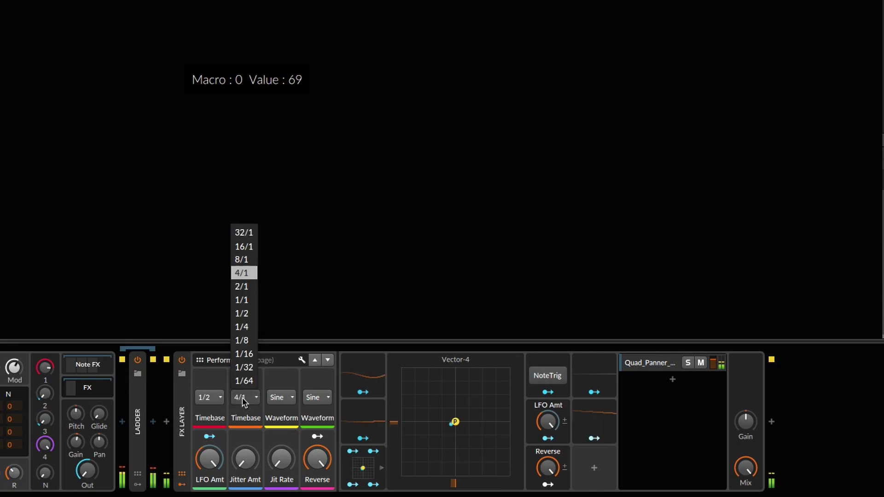
click(249, 313)
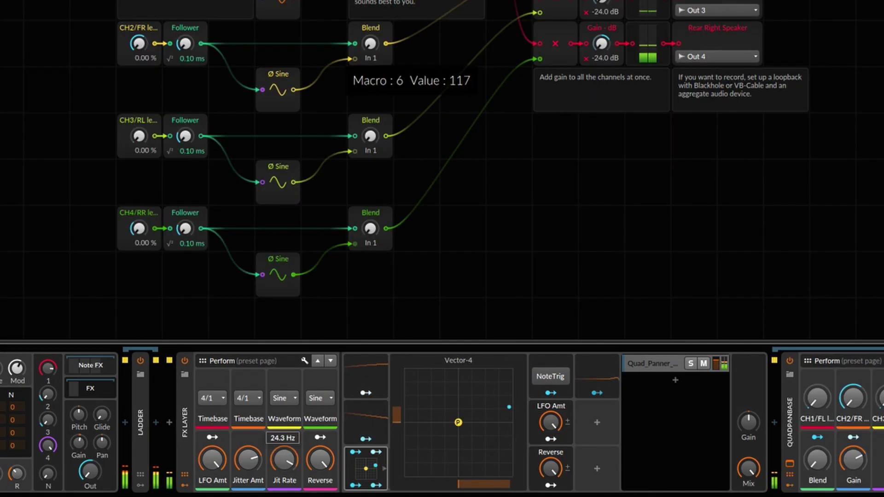
drag(285, 462, 285, 459)
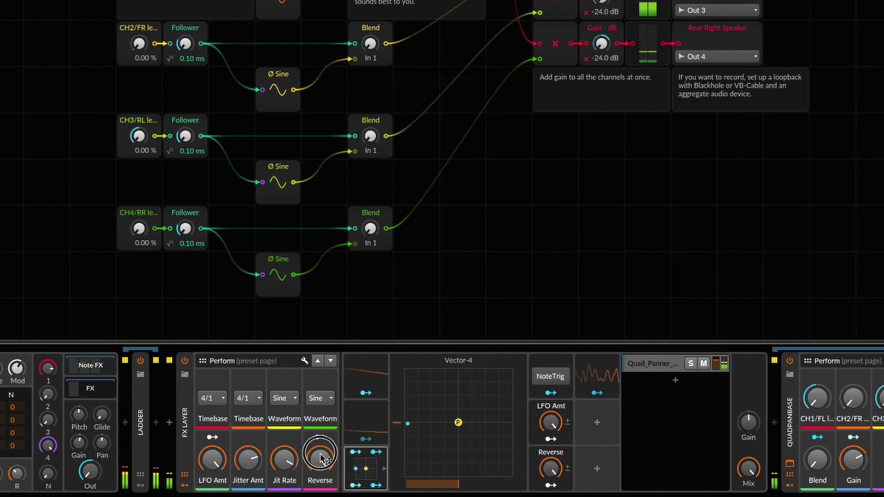
Step: Reset LFO Amt to 0 and move the Vector-4 point by hand to the lower-right and lower-left corners
double_click(211, 460)
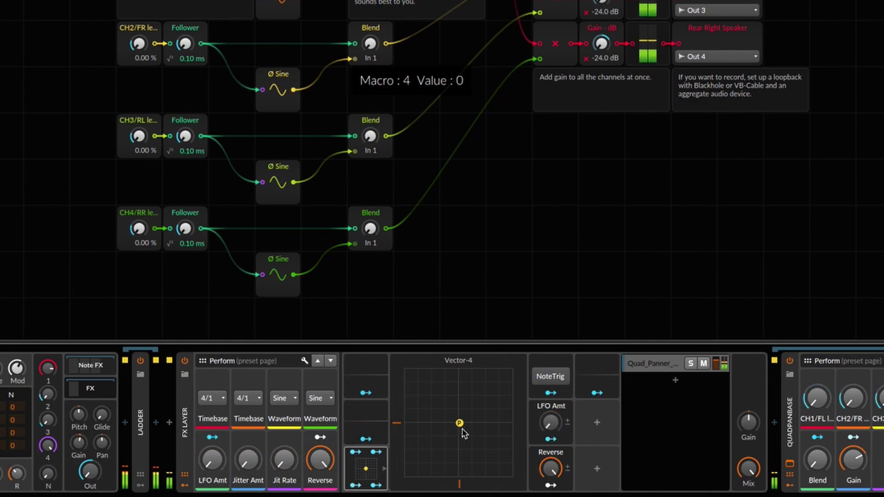
drag(460, 425, 667, 475)
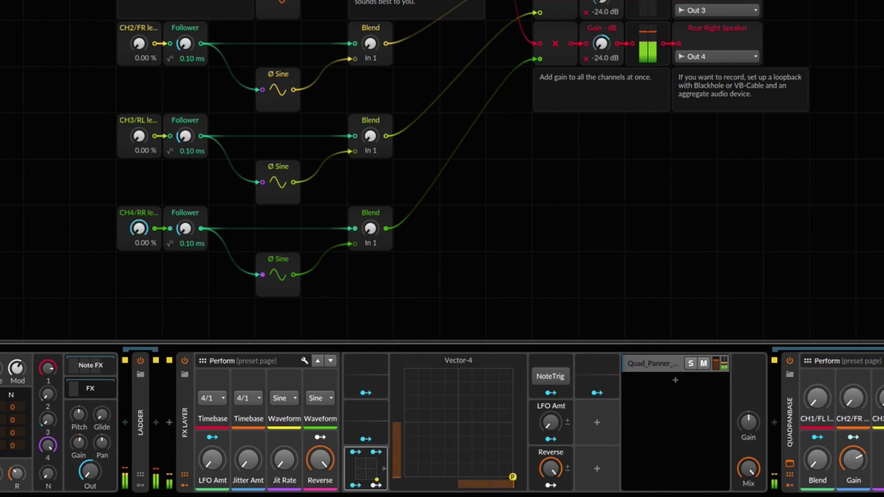
drag(498, 477, 404, 477)
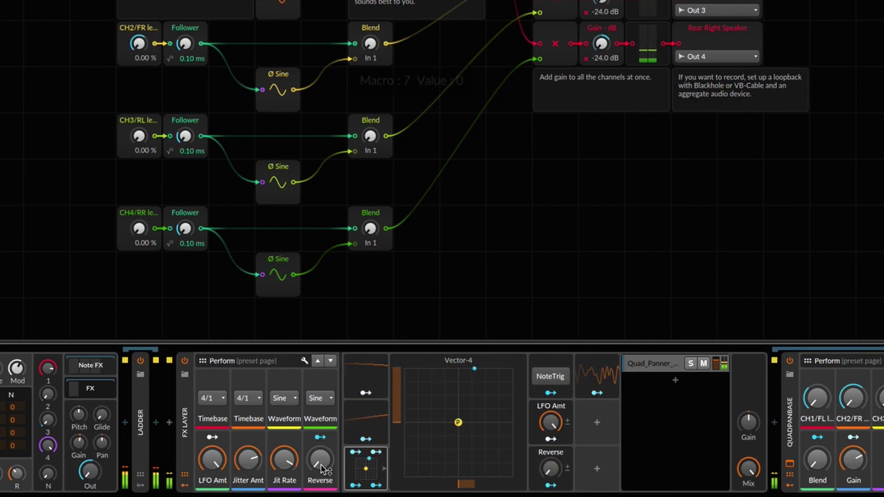
Step: Set both LFO Waveforms of the FX Layer panner to Square
click(283, 398)
click(303, 442)
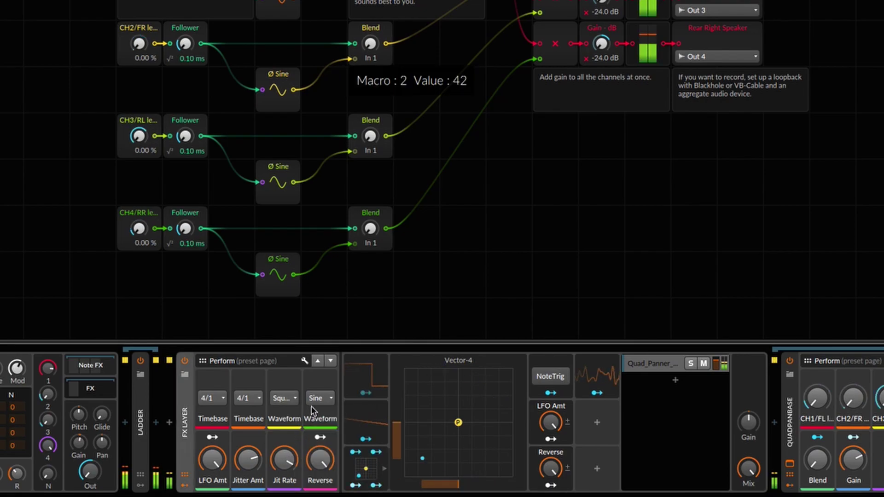
click(319, 398)
click(328, 442)
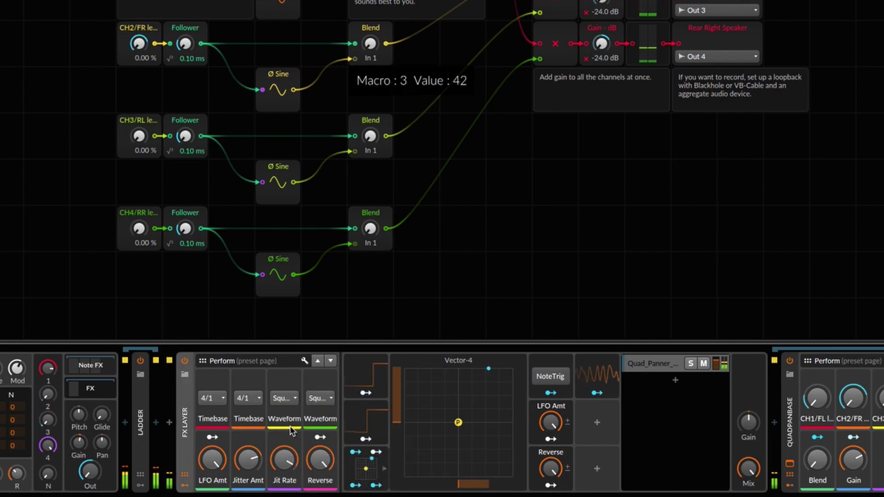
Step: Set both FX Layer Timebases to 1/2 to speed up the square-wave panning
click(247, 404)
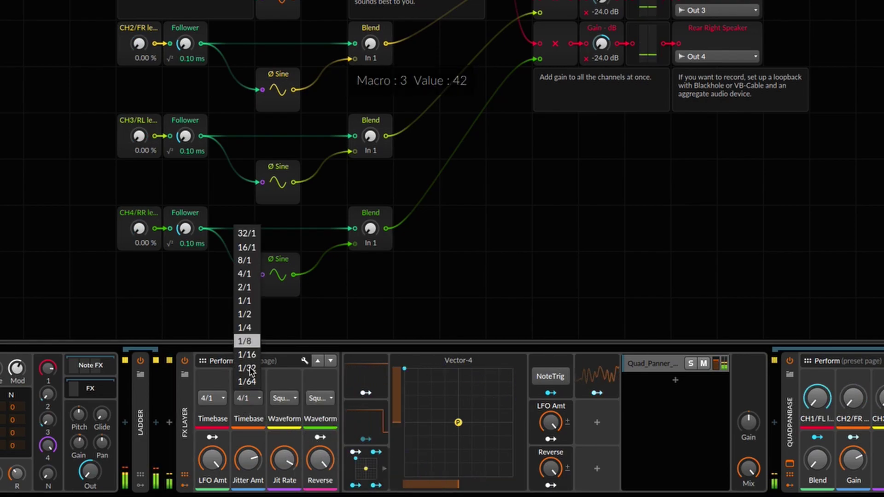
click(254, 315)
click(211, 398)
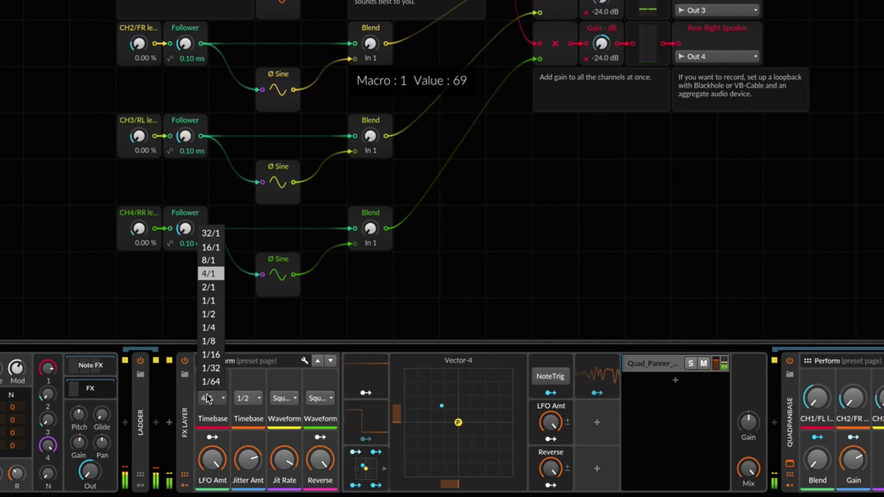
click(210, 316)
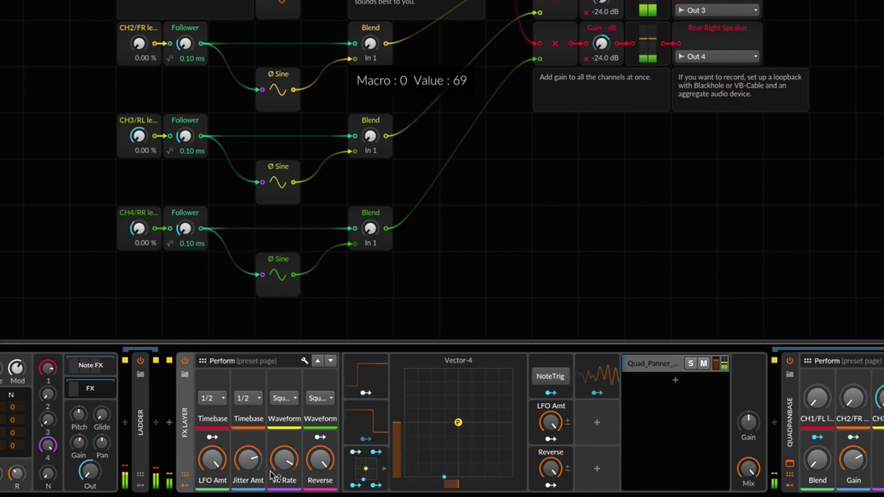
Step: Turn Jit Rate and Jitter Amt down to 0, and adjust the Reverse knob
drag(284, 462, 284, 496)
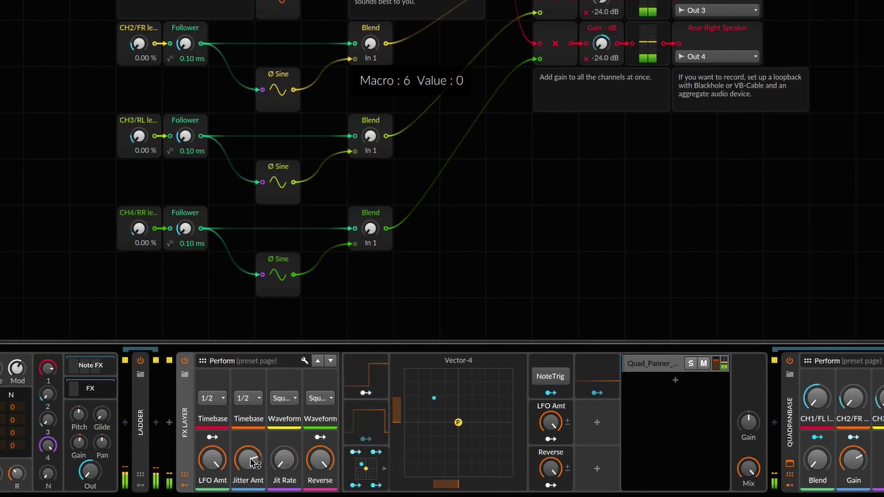
drag(250, 463, 250, 496)
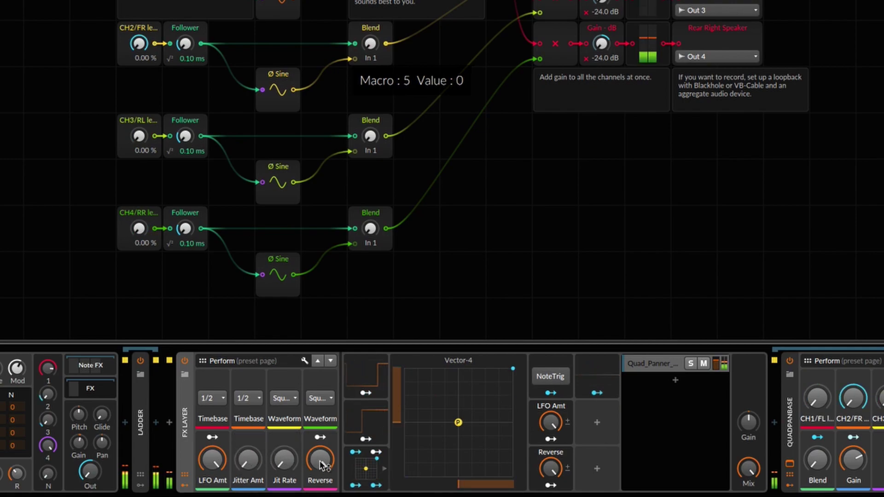
drag(320, 460, 320, 466)
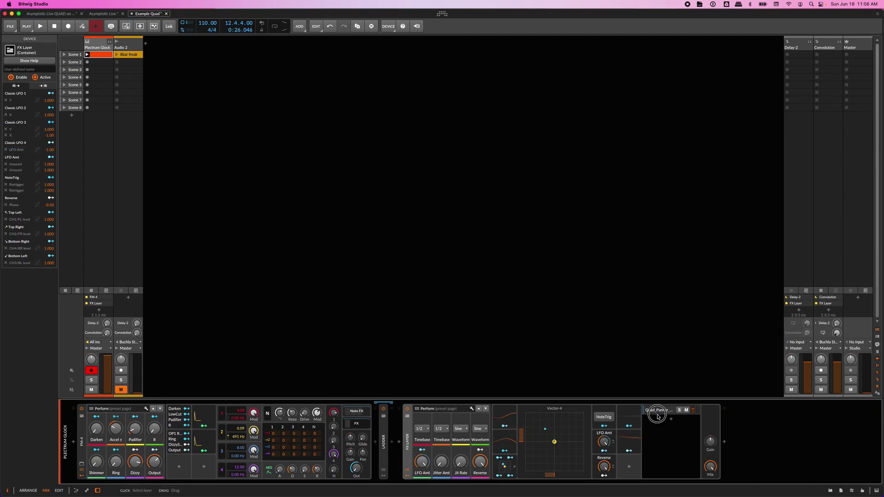
Step: View the Quad_Panner layer's grid patch and its Audio Out module, and close the grid editor
click(657, 410)
click(732, 417)
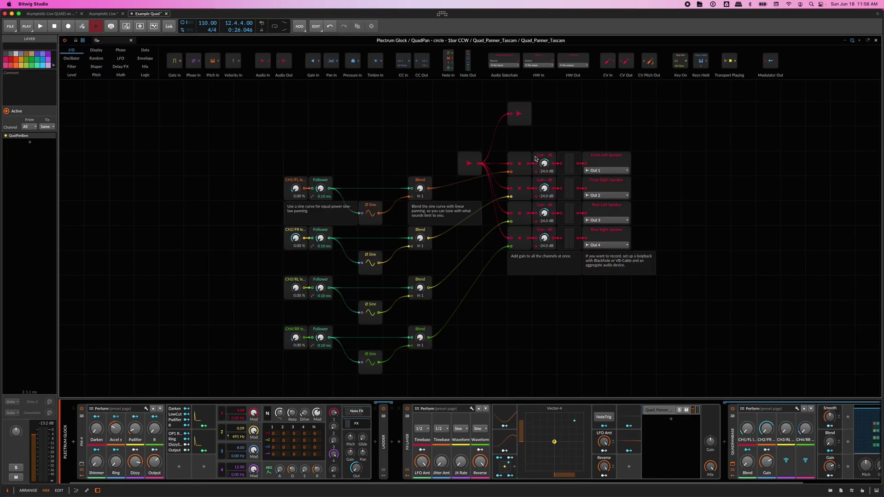
click(510, 109)
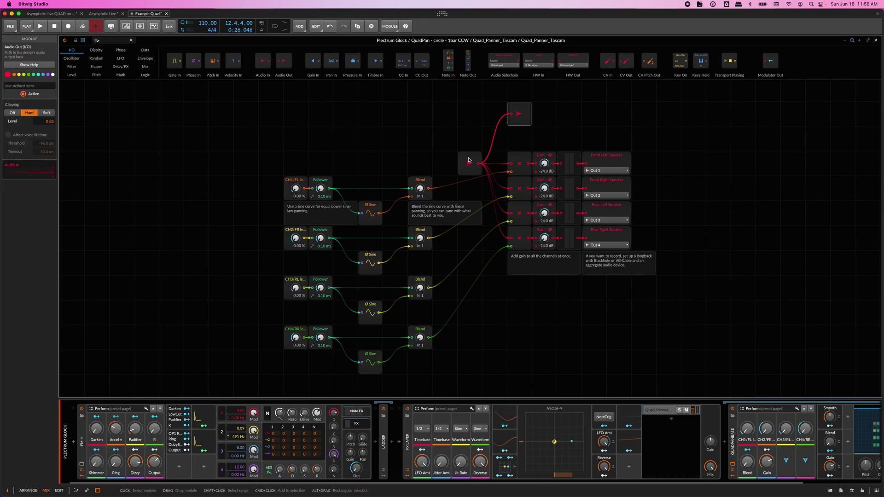
click(877, 40)
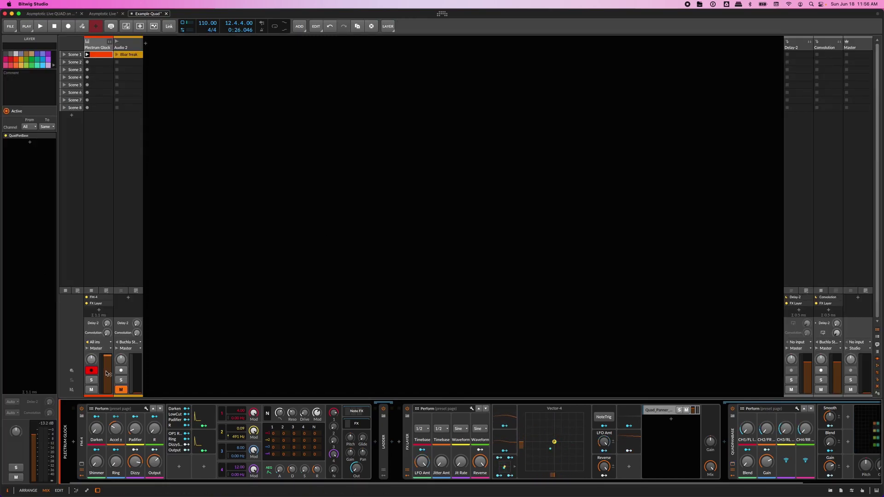
Step: View the device chains of the Delay-2 and Convolution effect tracks with their own quad panners
click(795, 45)
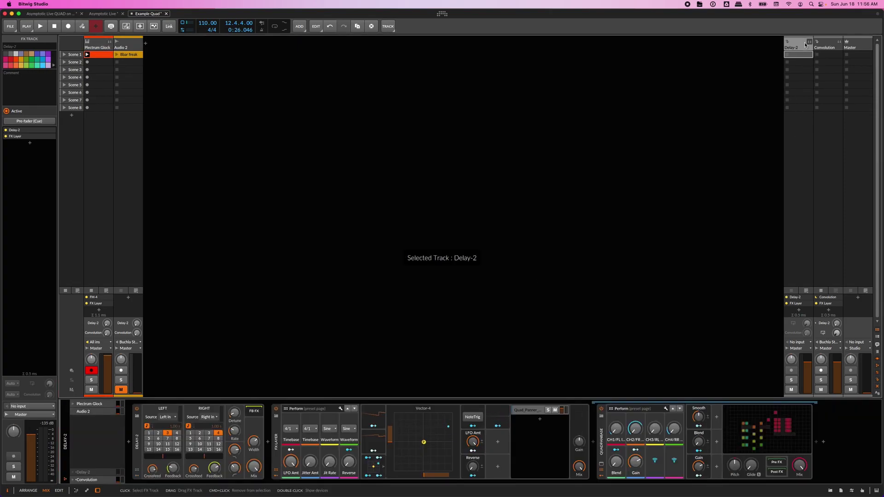
click(829, 43)
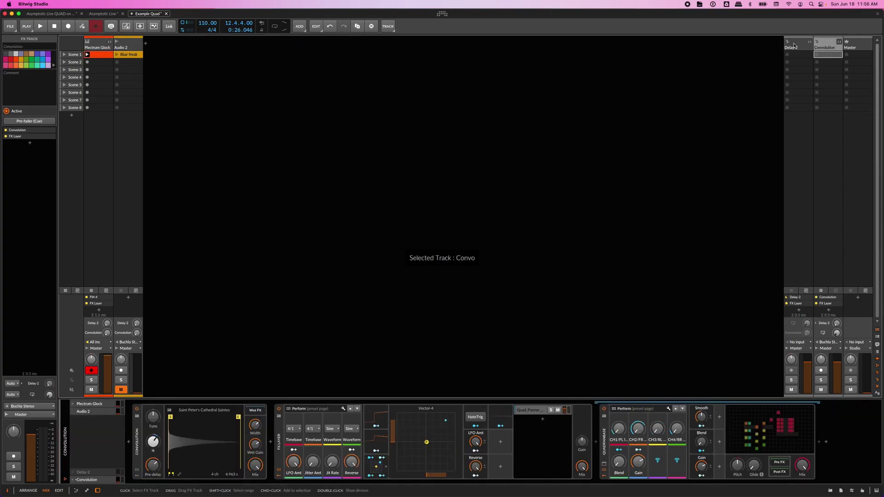
click(798, 45)
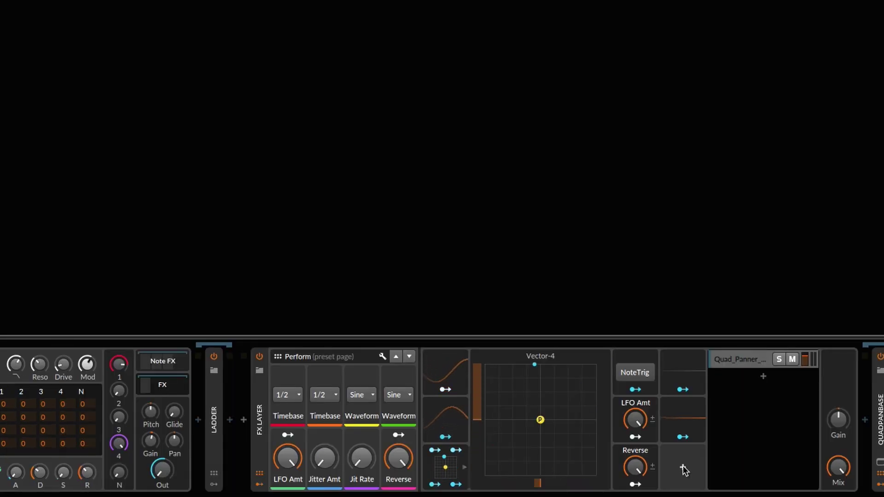
Step: Add a Macro modulator to the empty modulator slot of the FX Layer
click(519, 455)
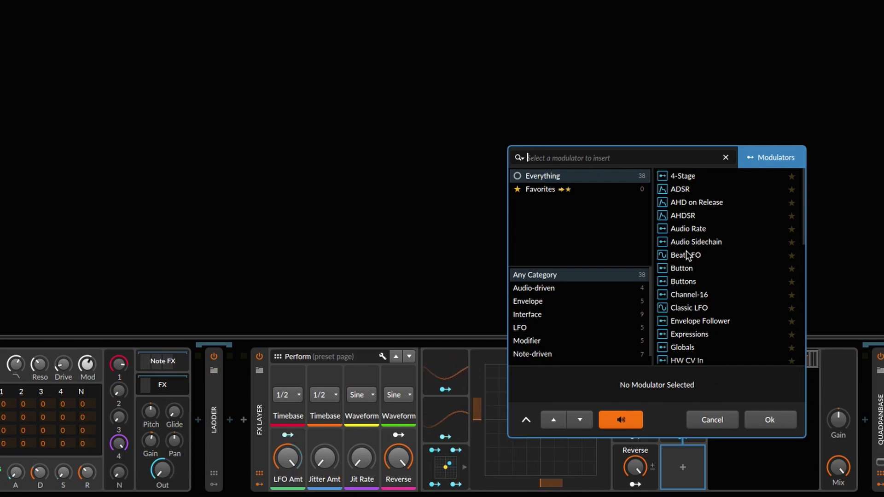
text(mac)
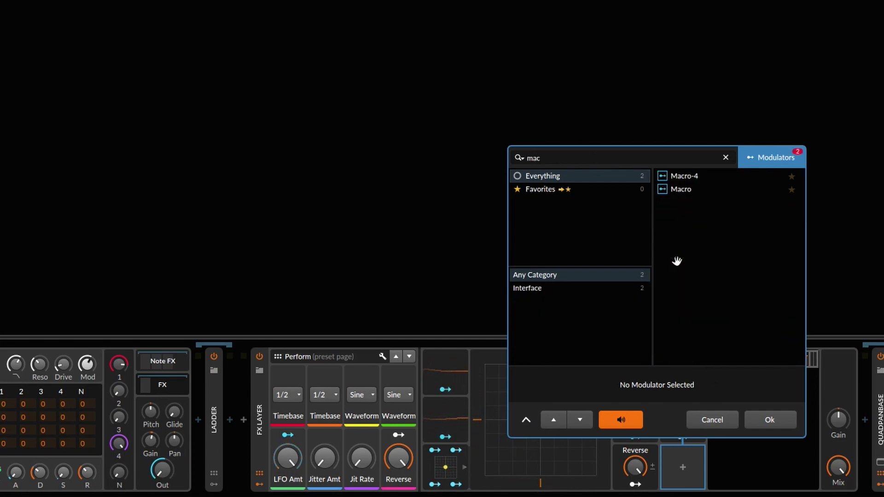
click(669, 190)
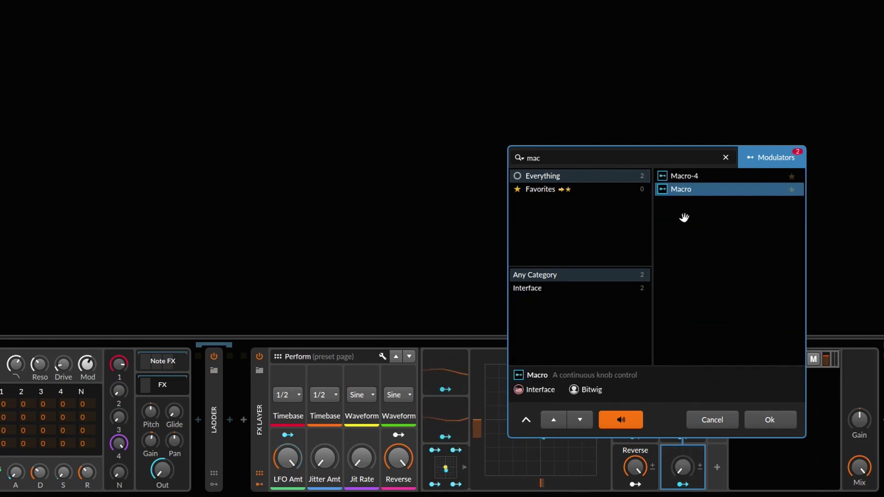
click(770, 421)
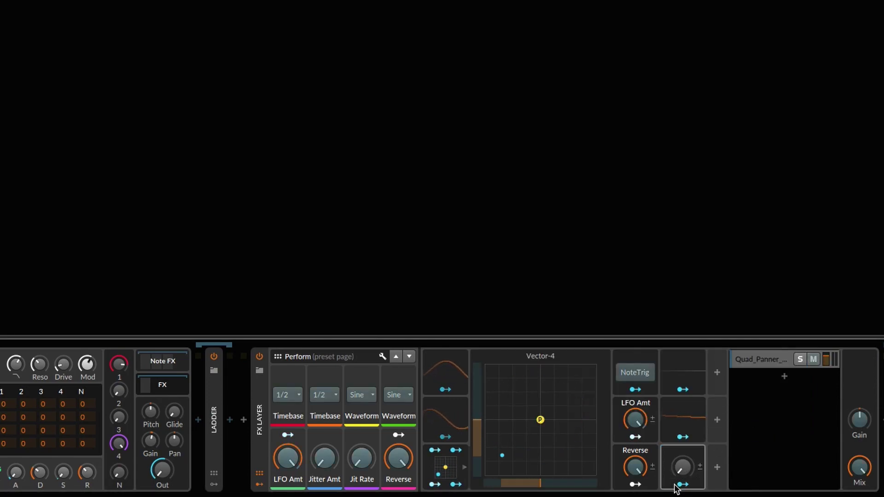
Step: Map the new macro to both Timebases, both Waveforms and Reverse, and turn it up to 45.5 %
click(288, 395)
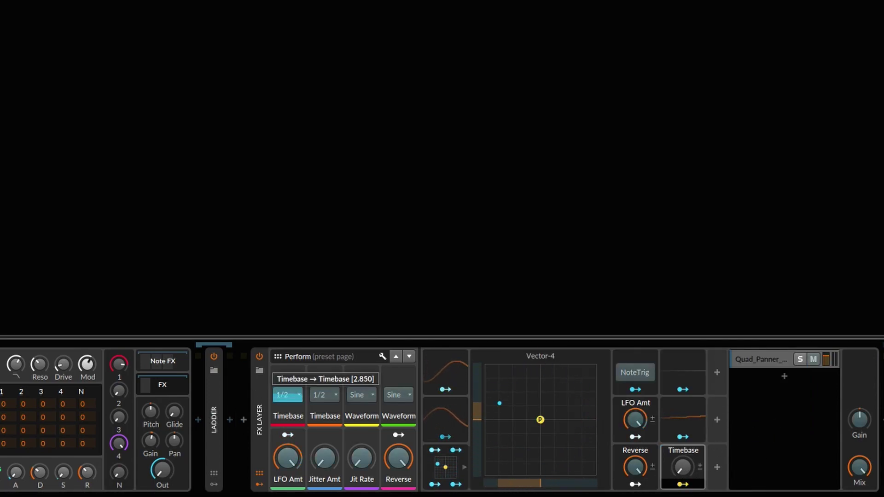
click(324, 395)
click(362, 395)
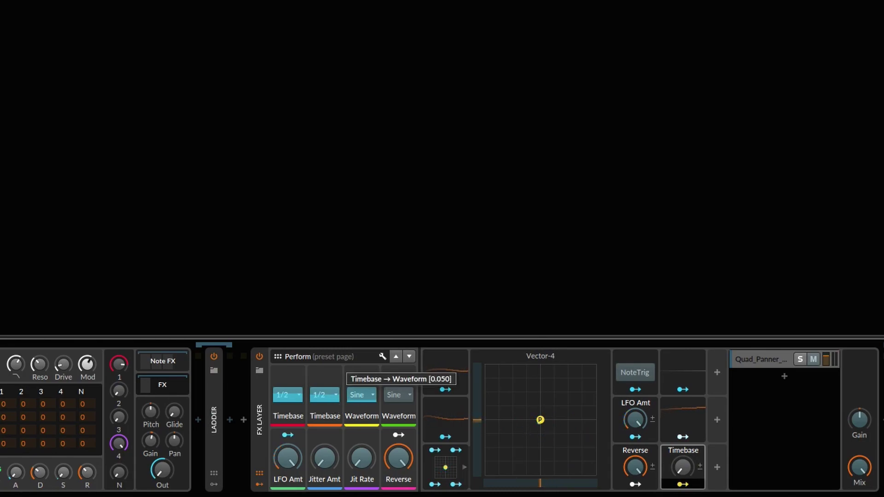
click(397, 395)
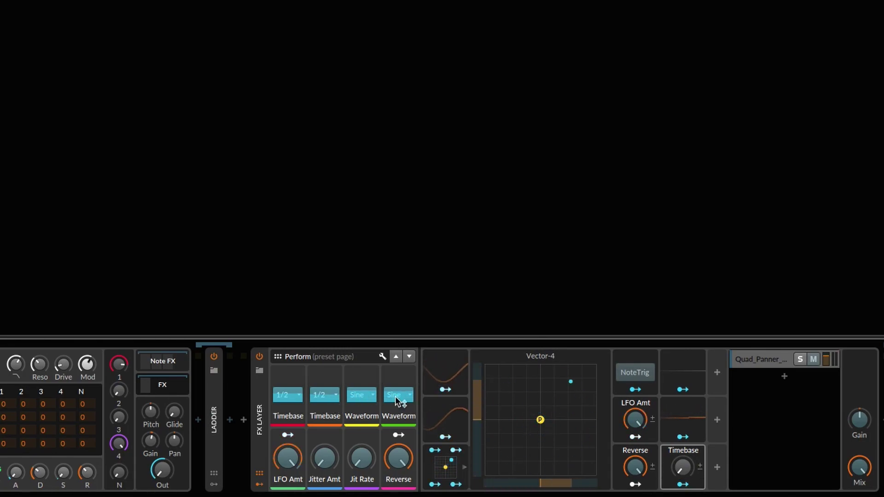
click(397, 458)
click(683, 484)
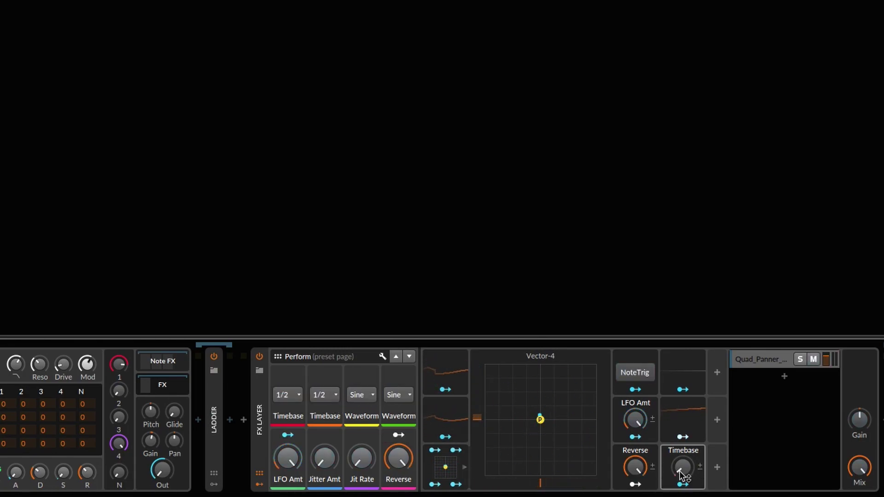
drag(680, 470, 680, 458)
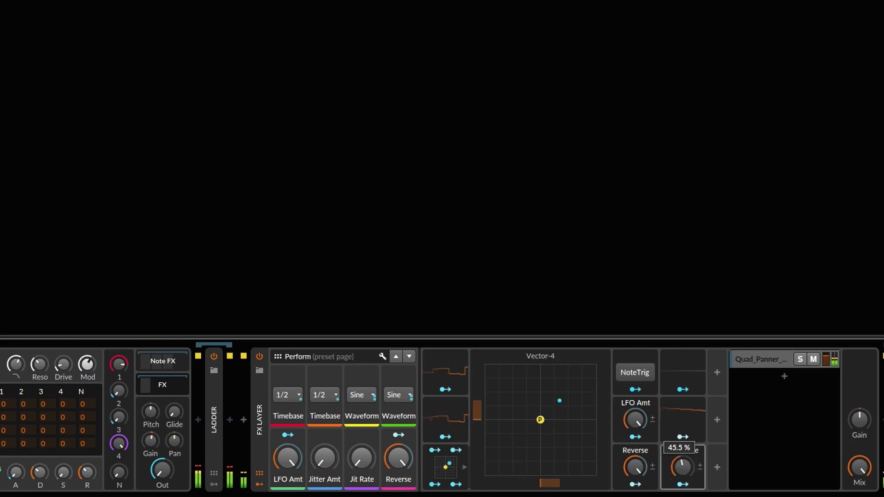
Step: Sweep the new macro up to 84.5 % and turn it all the way back down
drag(681, 470, 679, 457)
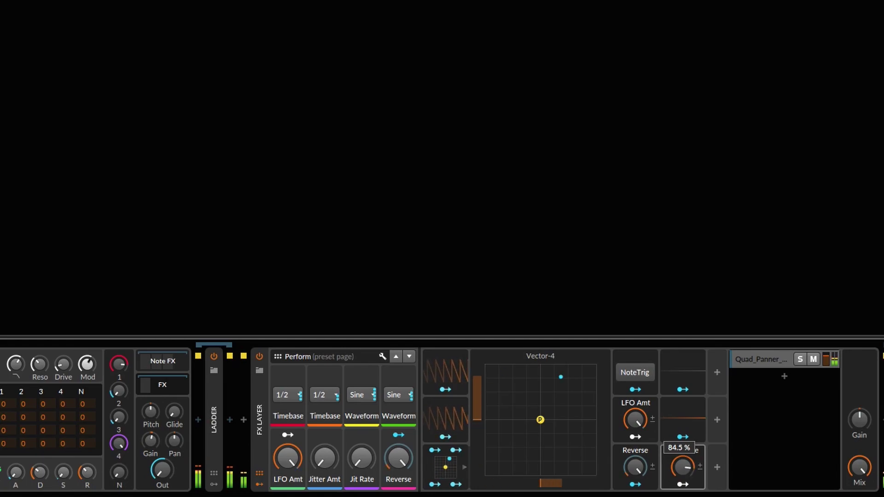
drag(679, 473, 679, 496)
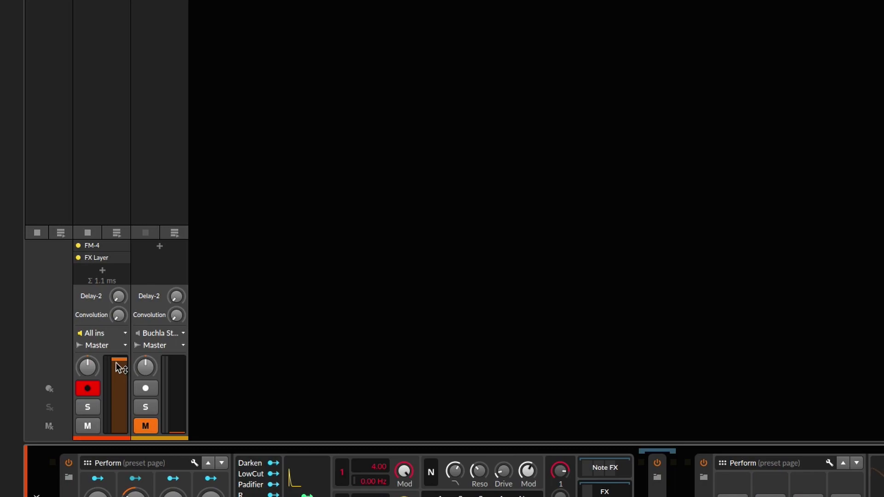
Step: Pull the Plectrum Glock track's volume fader down to −∞ dB and raise its Convolution send
drag(119, 361, 120, 433)
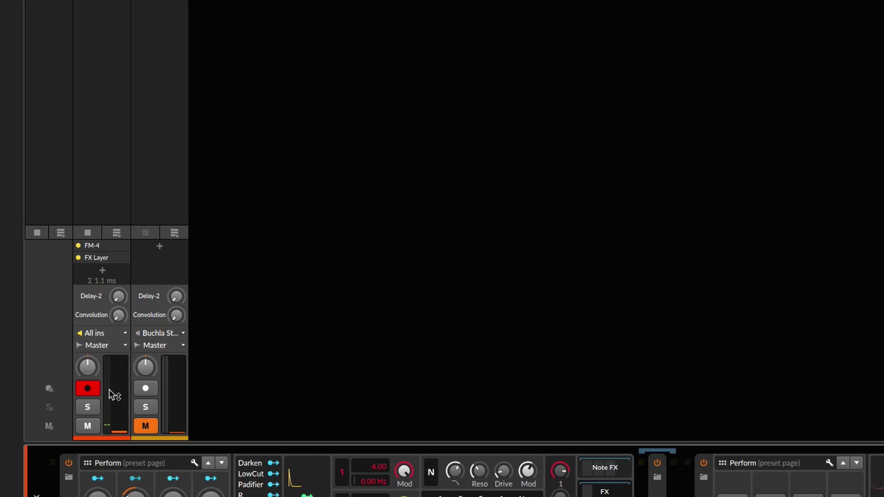
click(116, 420)
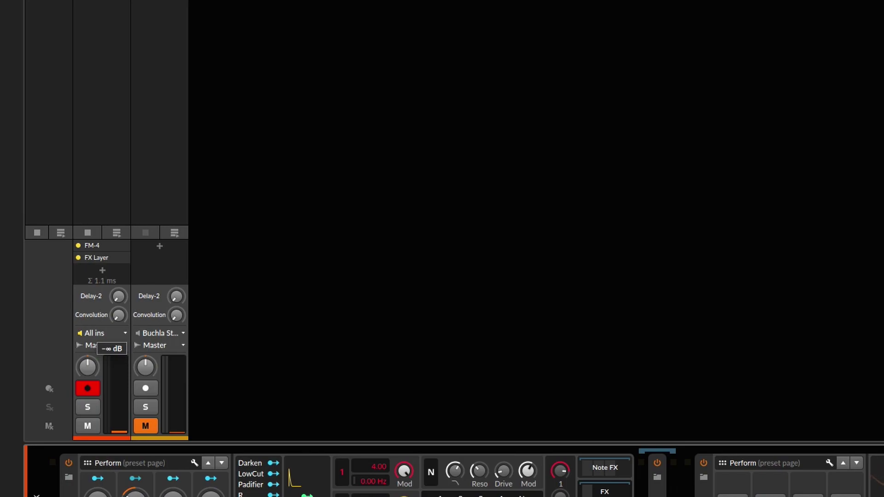
click(119, 316)
drag(120, 318, 121, 309)
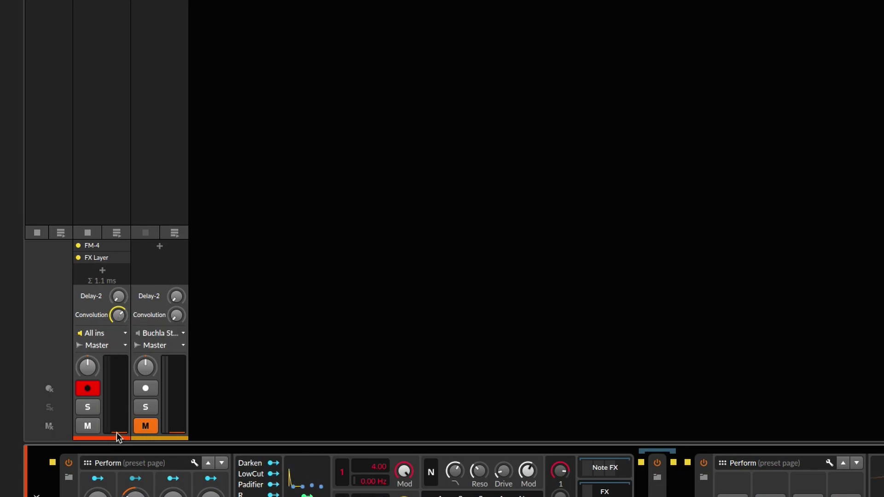
mouse_move(117, 433)
mouse_down()
mouse_move(116, 361)
mouse_move(120, 433)
mouse_up()
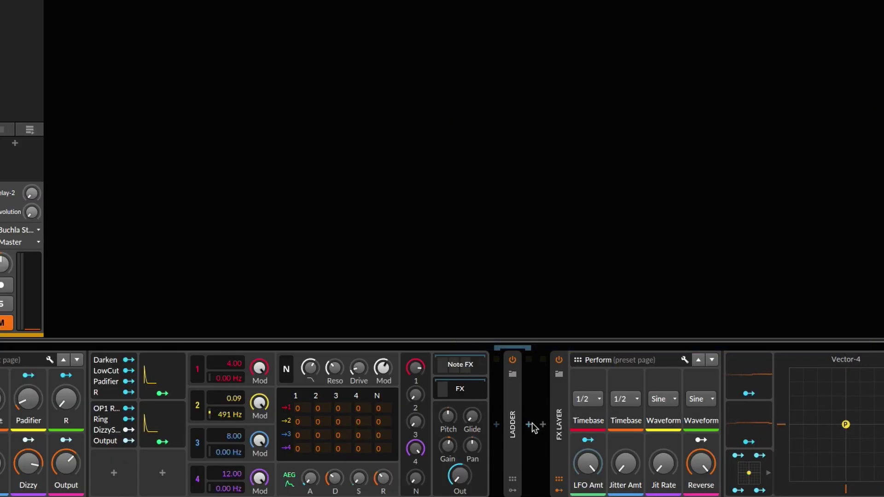
Step: Insert a Tool device between the FM-4 and the FX Layer in the Plectrum Glock chain
click(543, 425)
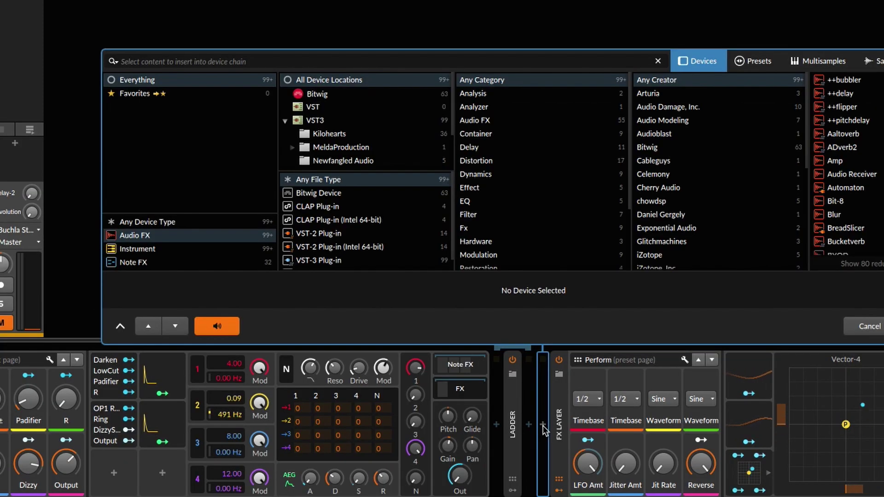
text(tool)
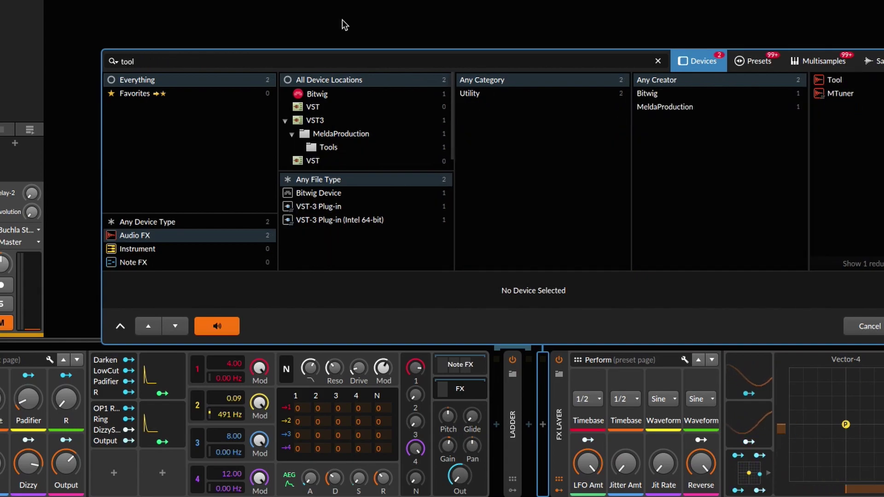
double_click(835, 80)
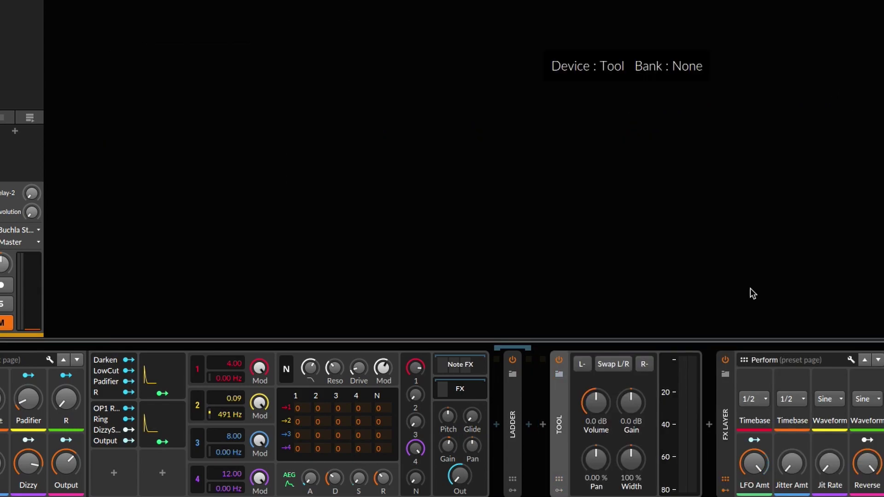
Step: Map the Tool's Volume to the Alias8 controller's first track volume with a 0.0 dB maximum, close the mappings, and start playback
right_click(599, 414)
click(619, 430)
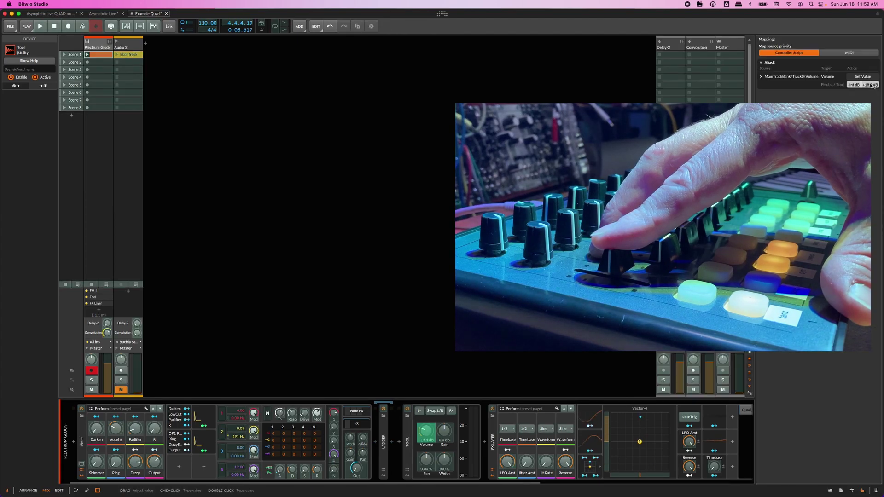
drag(871, 85, 871, 87)
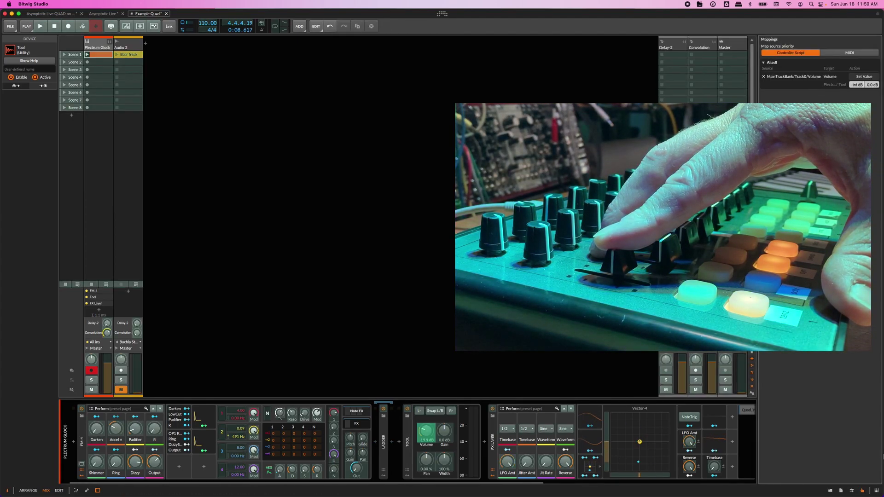
click(862, 491)
key(space)
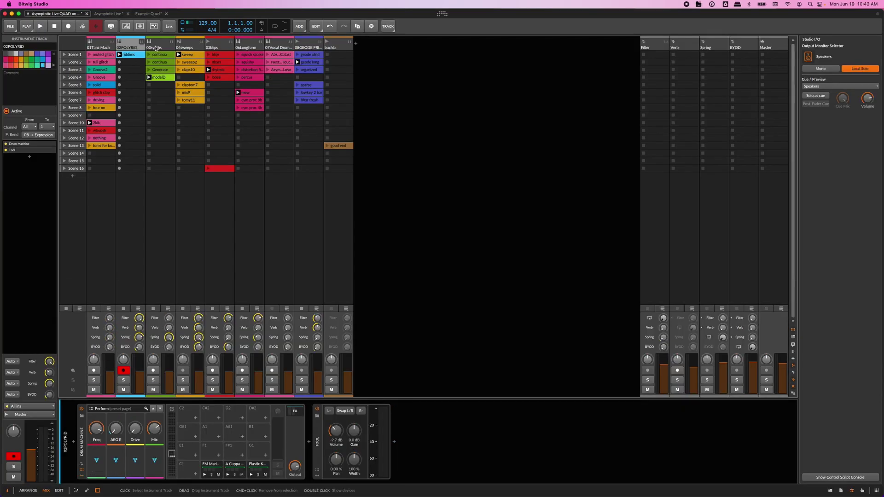
Step: Select the 03synths track of the Asymptotic Live QUAD project and look through the ModelD, Generate and Continua layers of its Instrument Selector
click(158, 47)
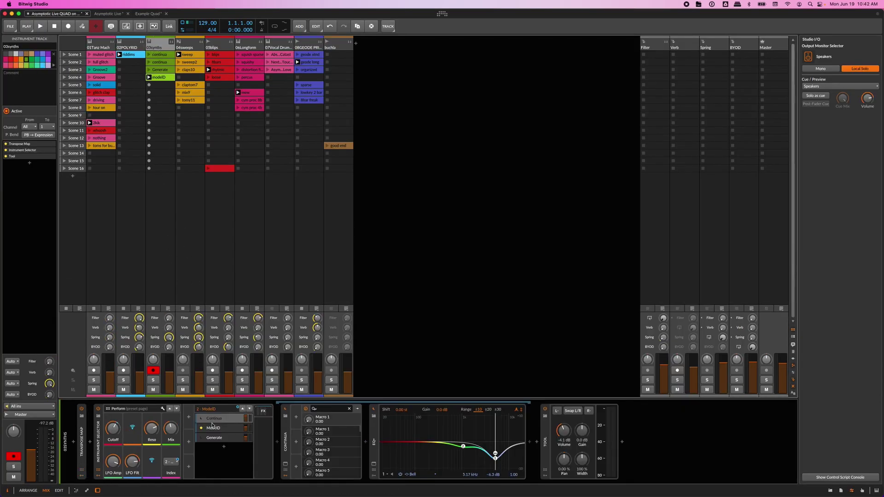
click(214, 428)
click(213, 438)
click(215, 418)
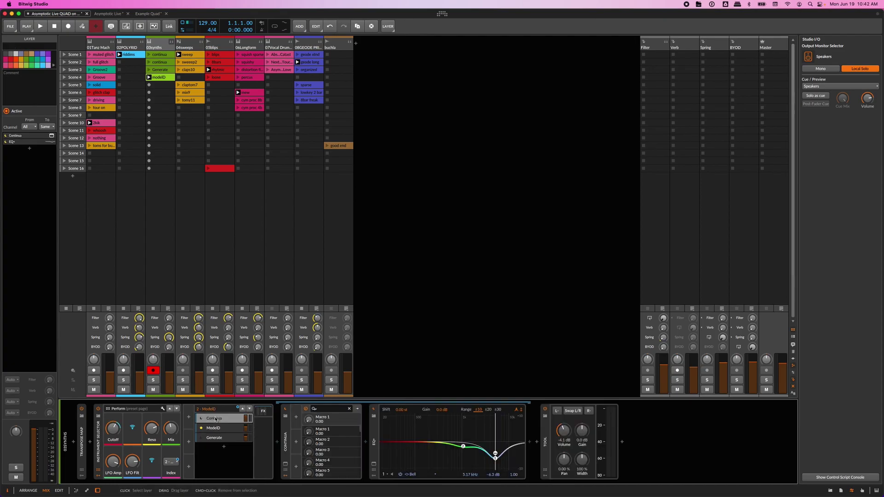
Step: Examine the Instrument Selector Index automation in the Generate and Continua clips of the 03synths track
double_click(161, 70)
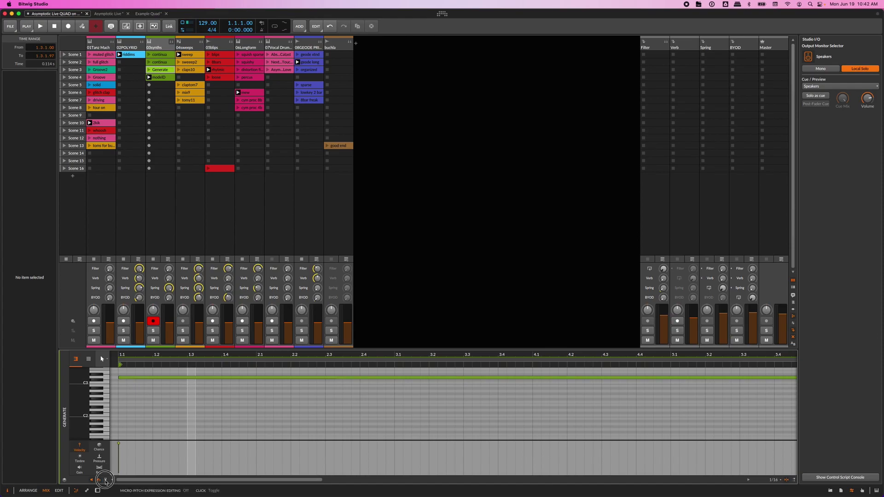
click(88, 495)
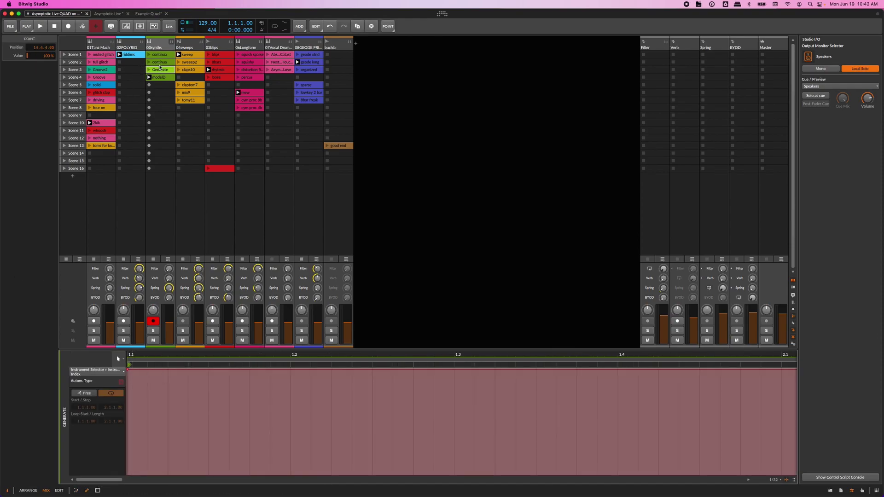
double_click(160, 63)
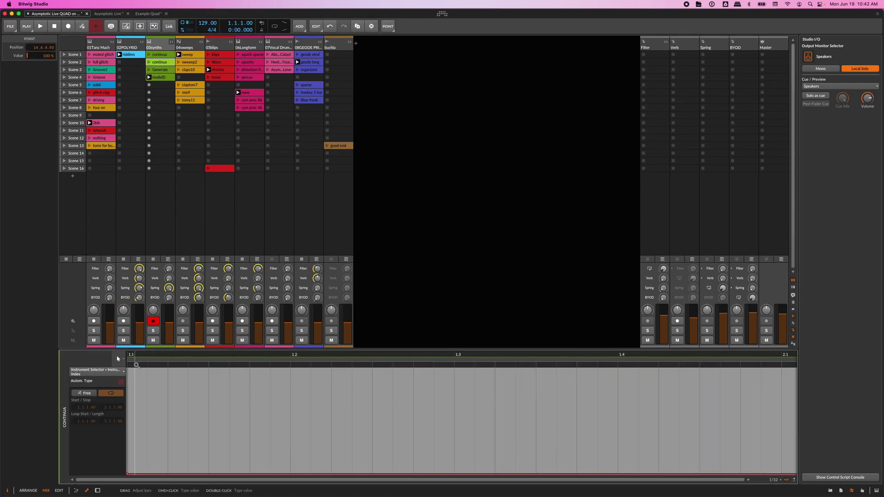
click(86, 490)
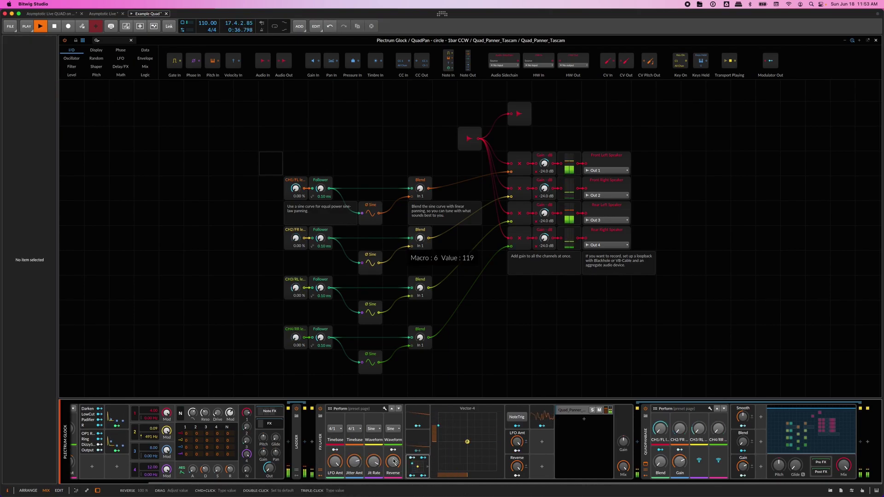
Step: Turn the FX Layer's Reverse macro down to 0 % and set both Waveforms to Square
drag(393, 461, 392, 495)
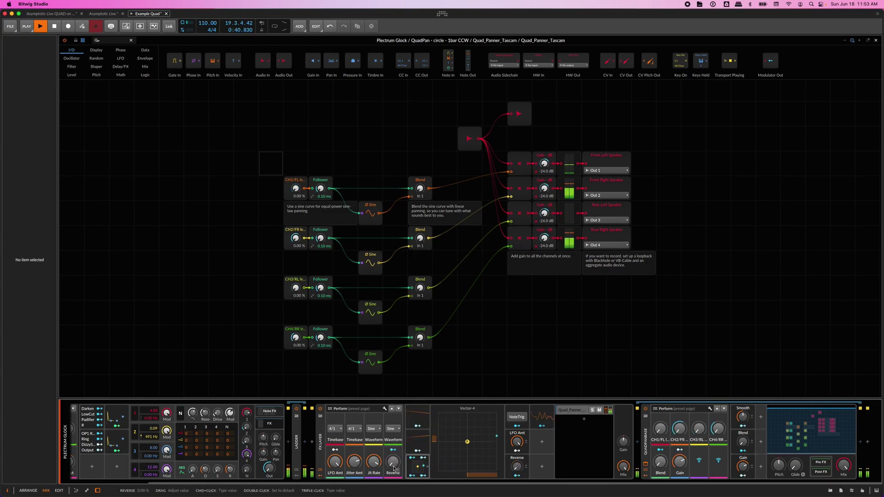
click(374, 429)
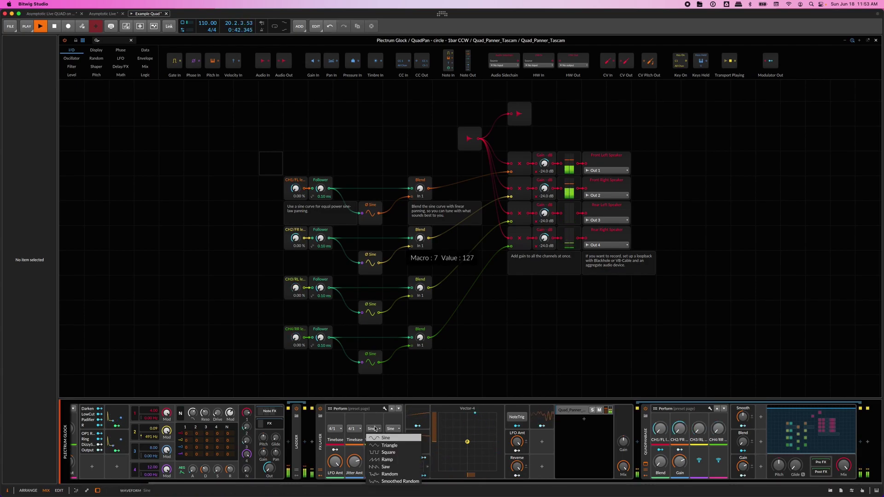
click(382, 452)
click(392, 429)
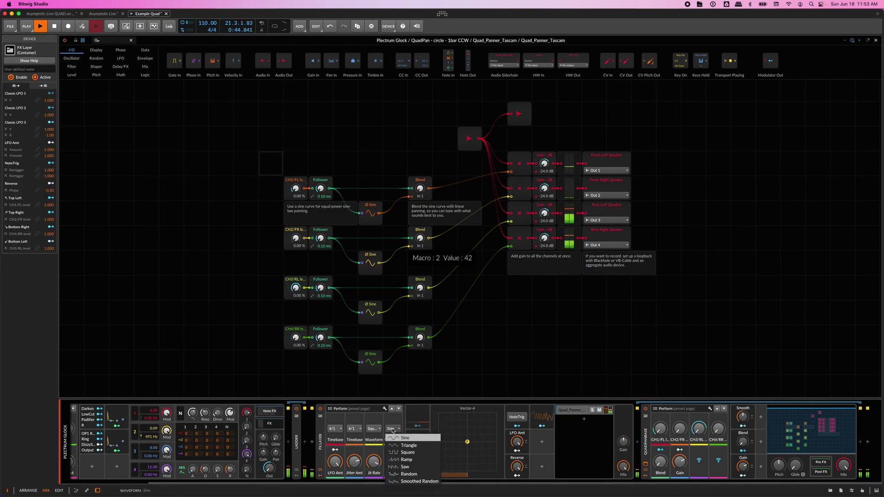
click(401, 453)
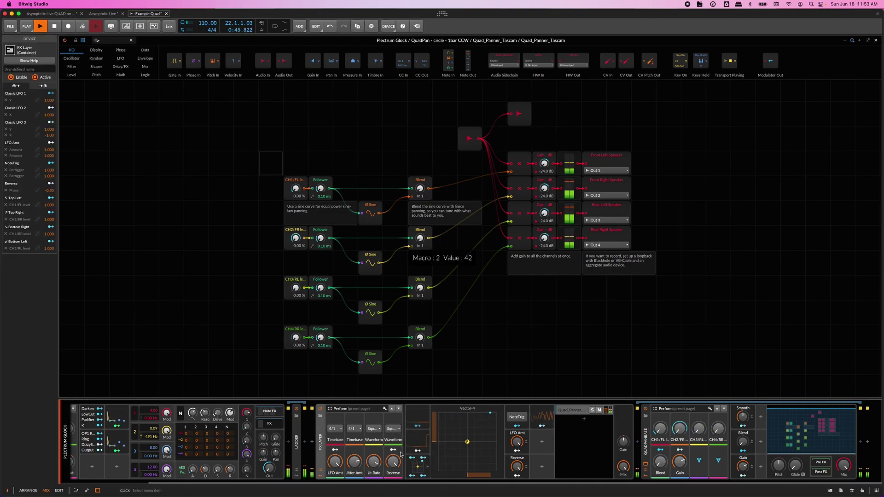
Step: Set both Timebases of the FX Layer's LFOs to 1/2
click(353, 430)
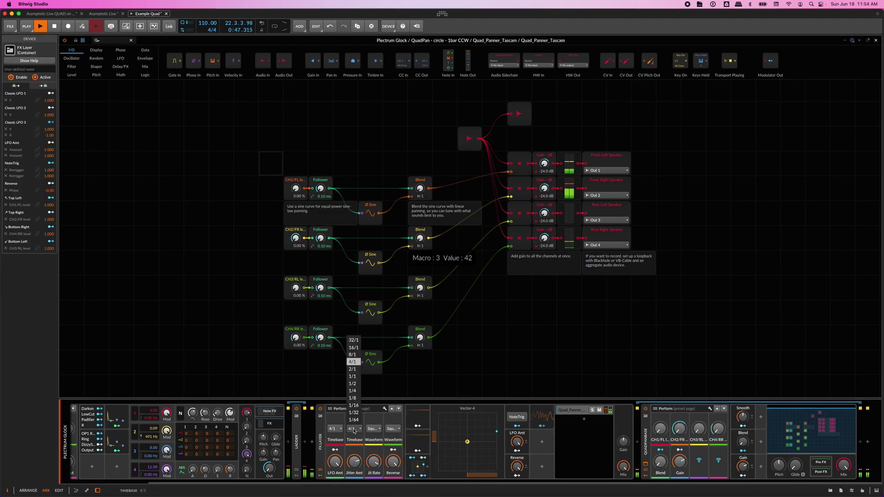
click(352, 384)
click(332, 430)
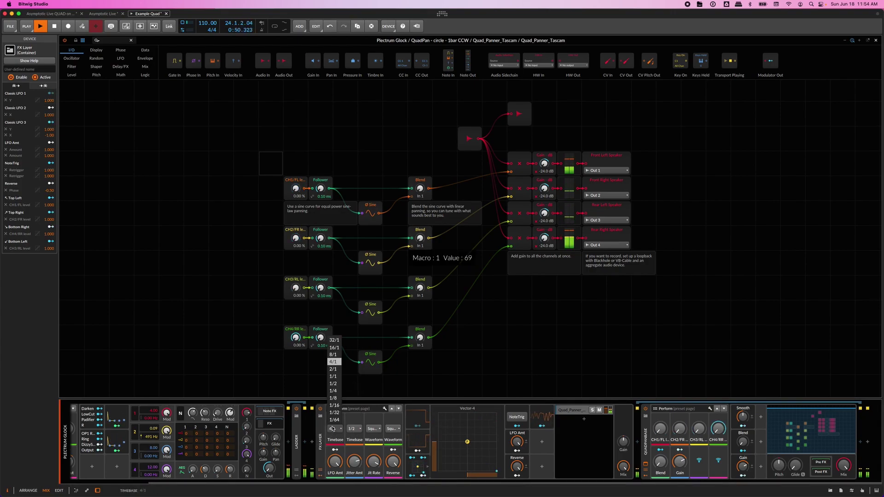
click(334, 384)
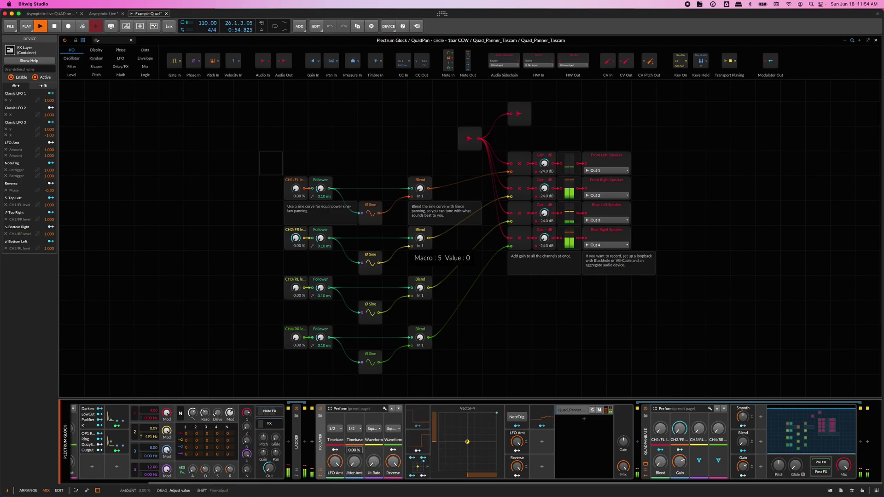
Step: Sweep the Reverse macro down and back up to 32.0 % to vary the square-wave panning direction
drag(394, 467, 394, 495)
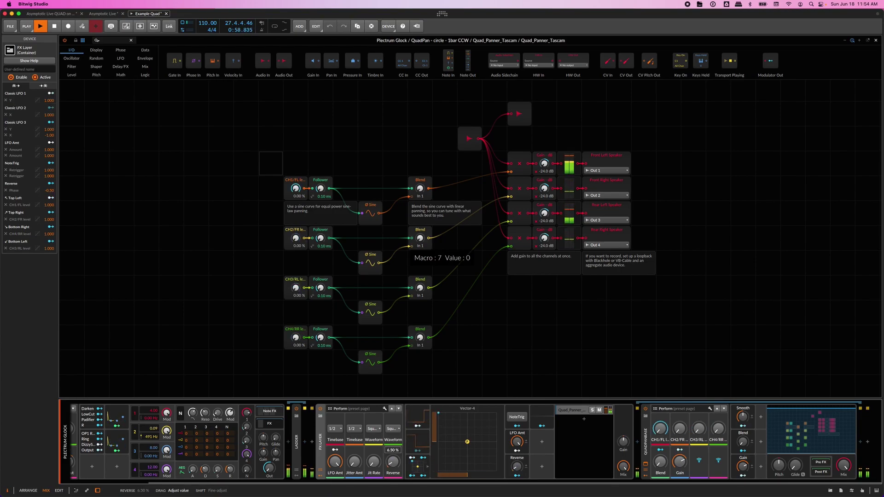
drag(393, 462, 393, 441)
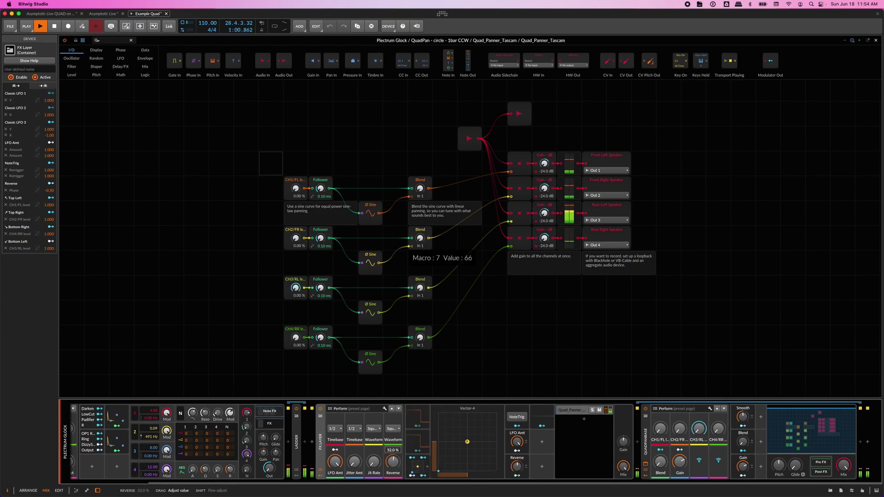